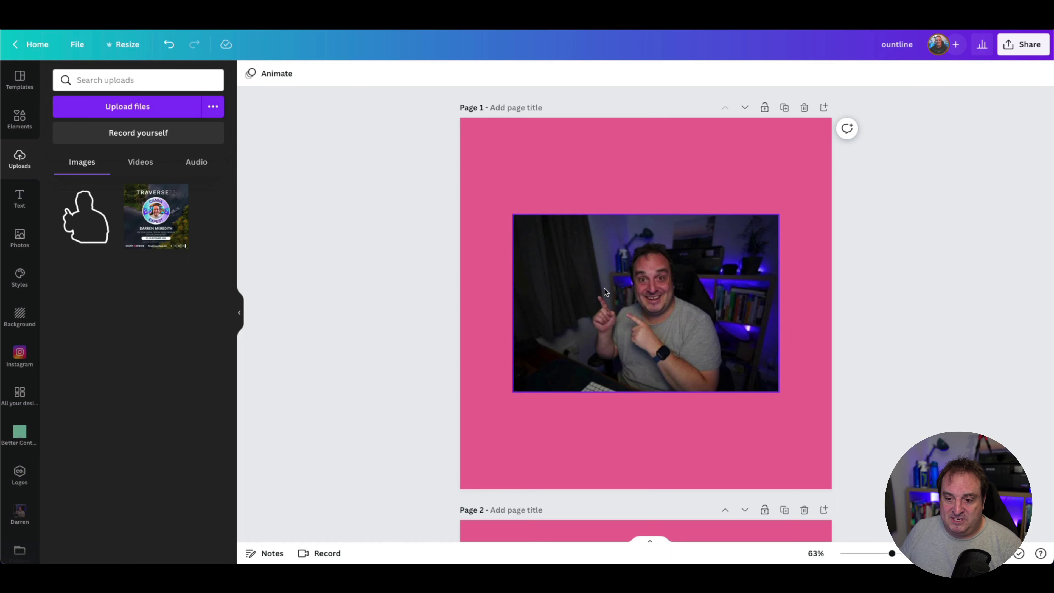
Review the photo on page 1, its available image effects including Background Remover, and the cutout versions on pages 2 and 3
scroll(721, 459, "down", 2)
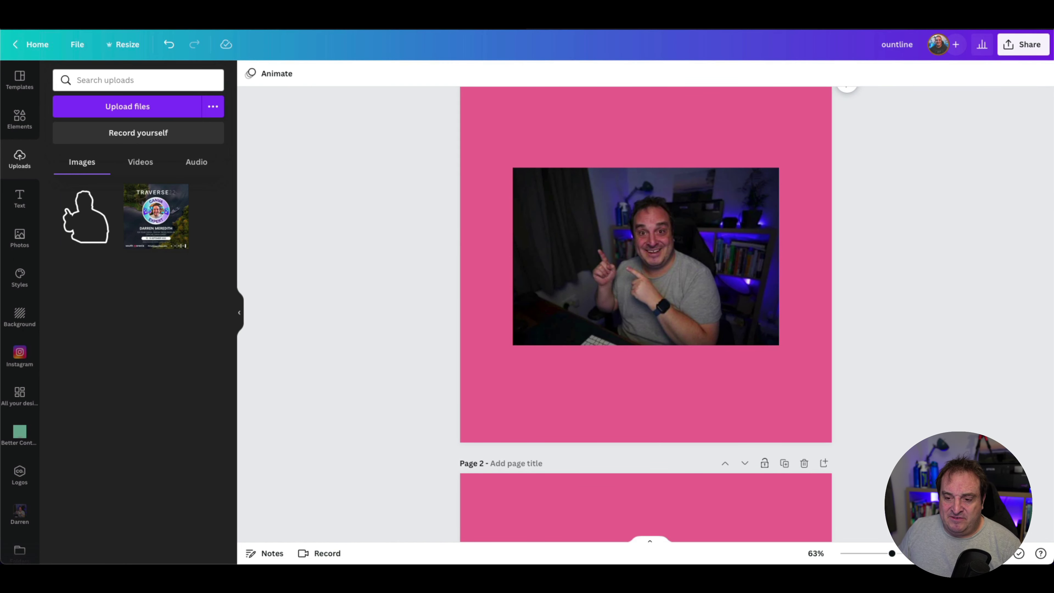
scroll(571, 285, "down", 10)
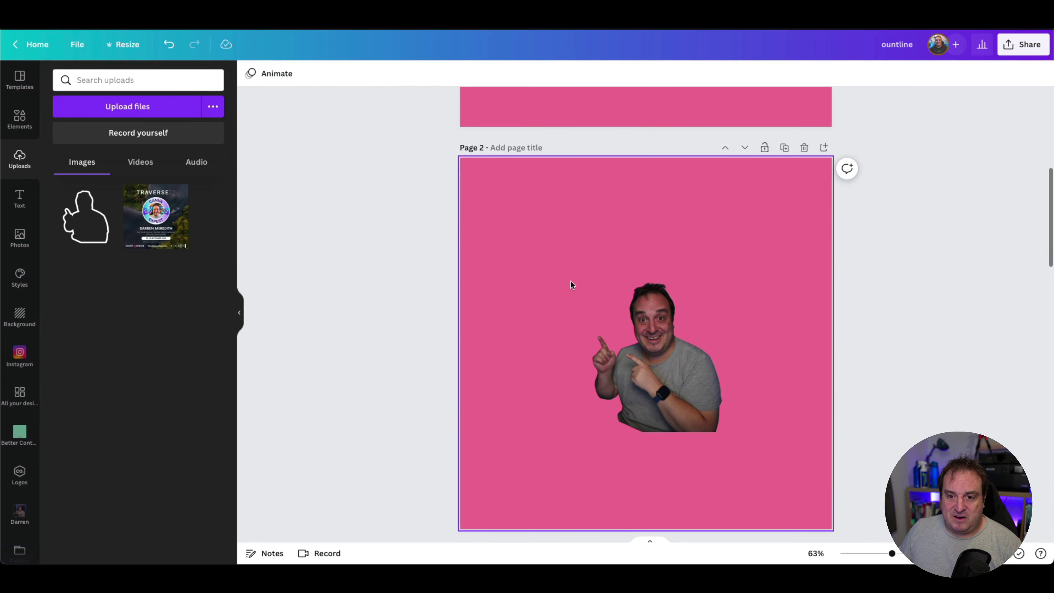
scroll(571, 285, "up", 9)
left_click(585, 238)
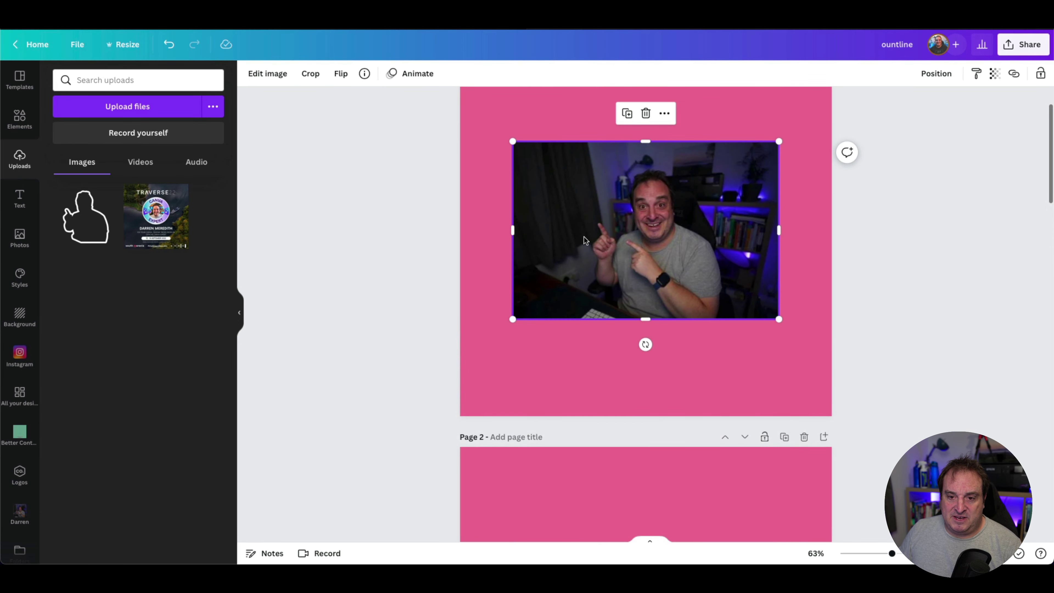
left_click(261, 74)
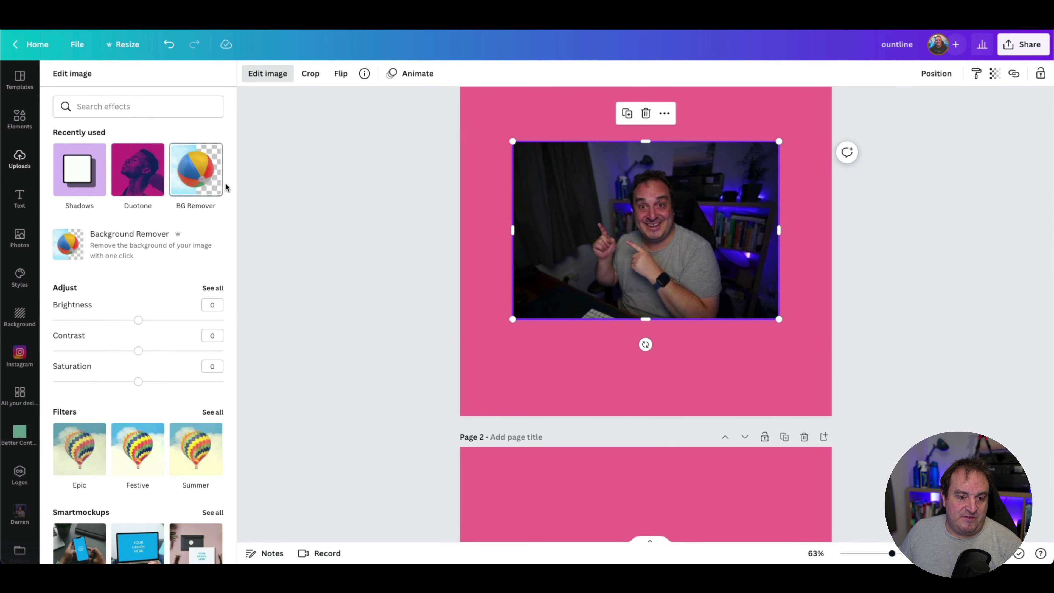
scroll(159, 380, "down", 5)
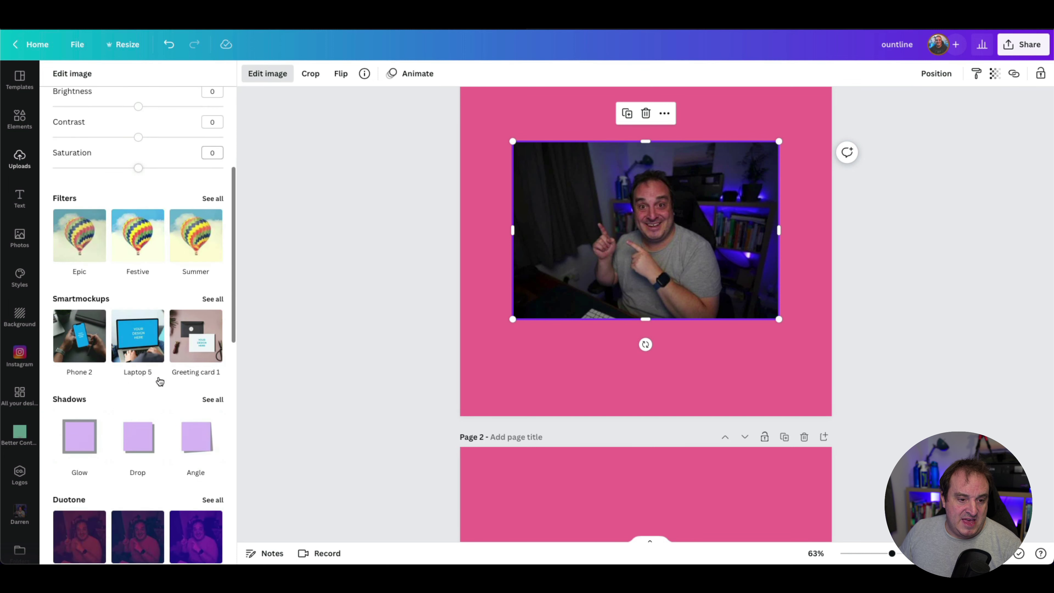
scroll(159, 380, "down", 2)
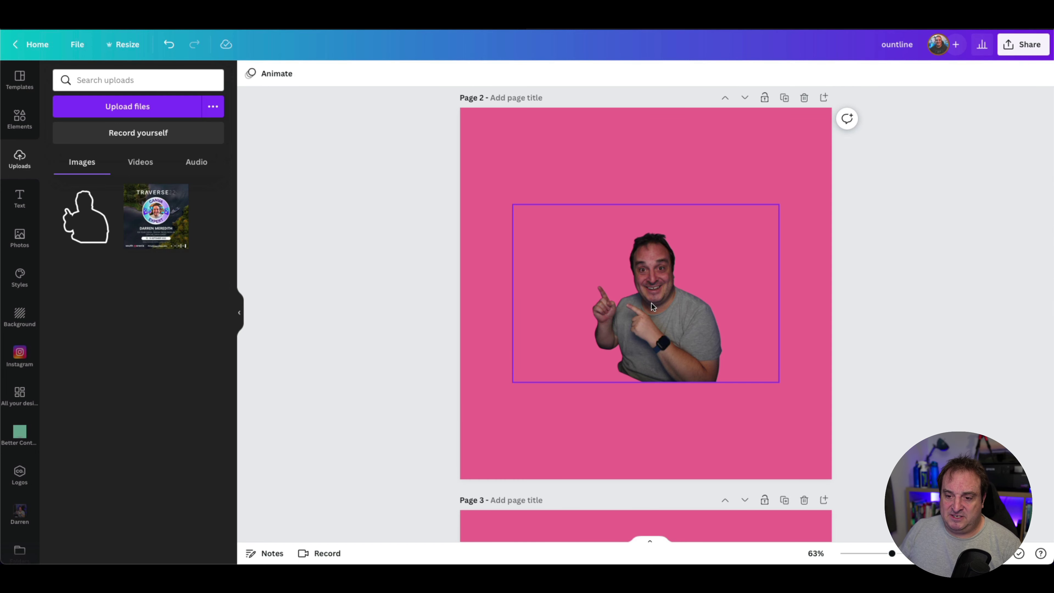
scroll(652, 303, "down", 1)
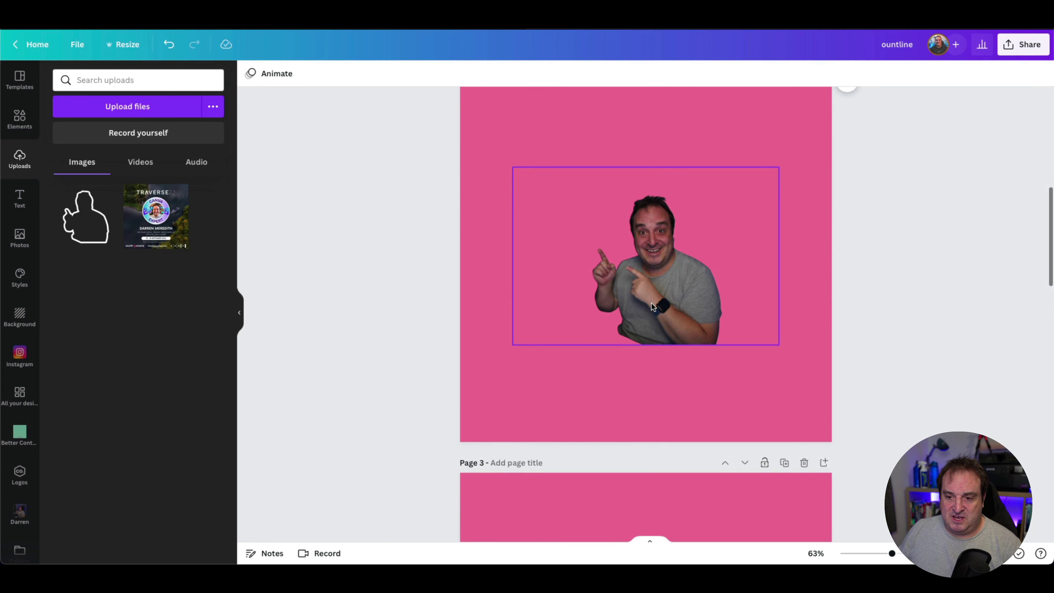
scroll(652, 303, "down", 1)
scroll(652, 304, "down", 3)
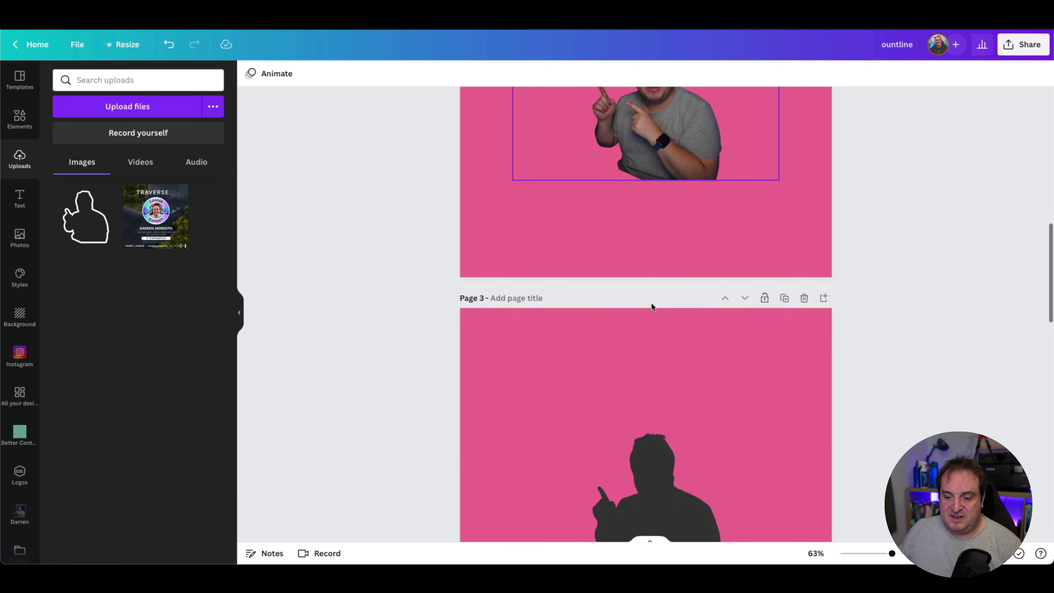
Apply the Cherry Duotone effect to the cutout photo on page 2
scroll(652, 306, "up", 5)
left_click(581, 286)
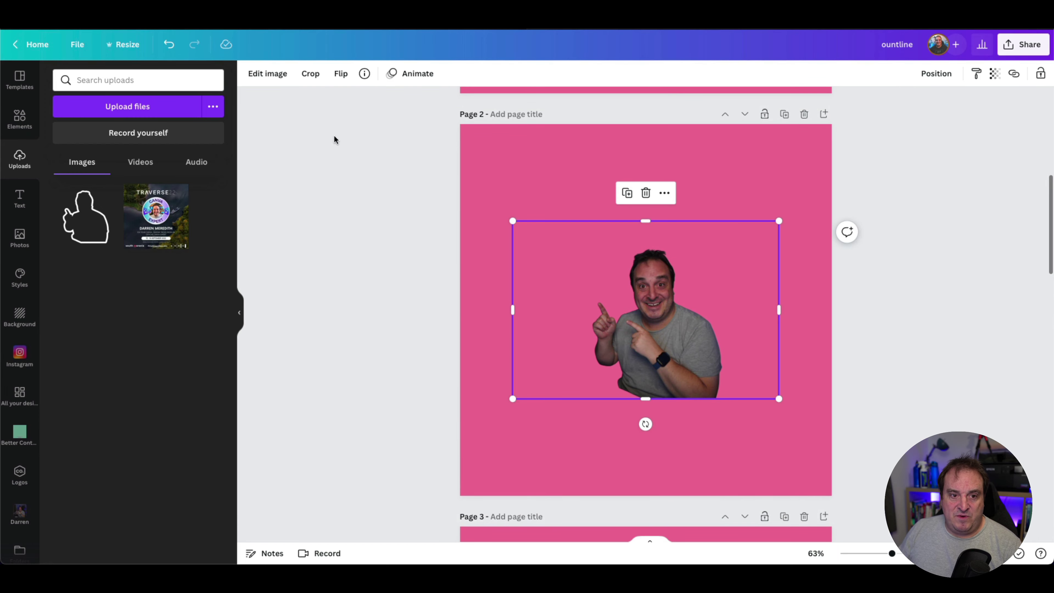
left_click(270, 76)
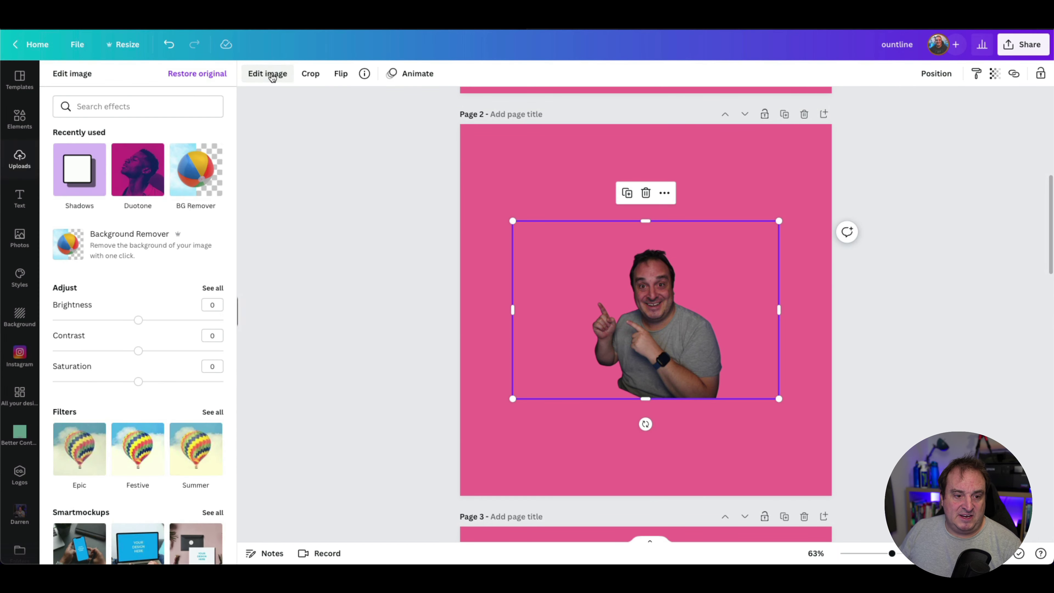
left_click(135, 178)
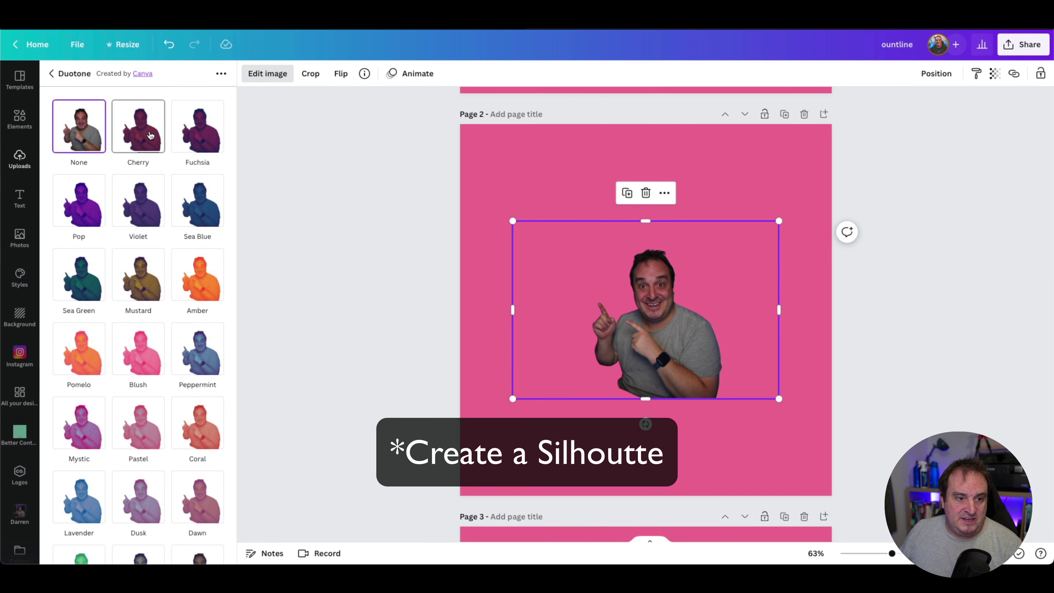
left_click(150, 134)
Set the Duotone highlights to the charcoal colour in the Better Content Creators Palette
left_click(148, 132)
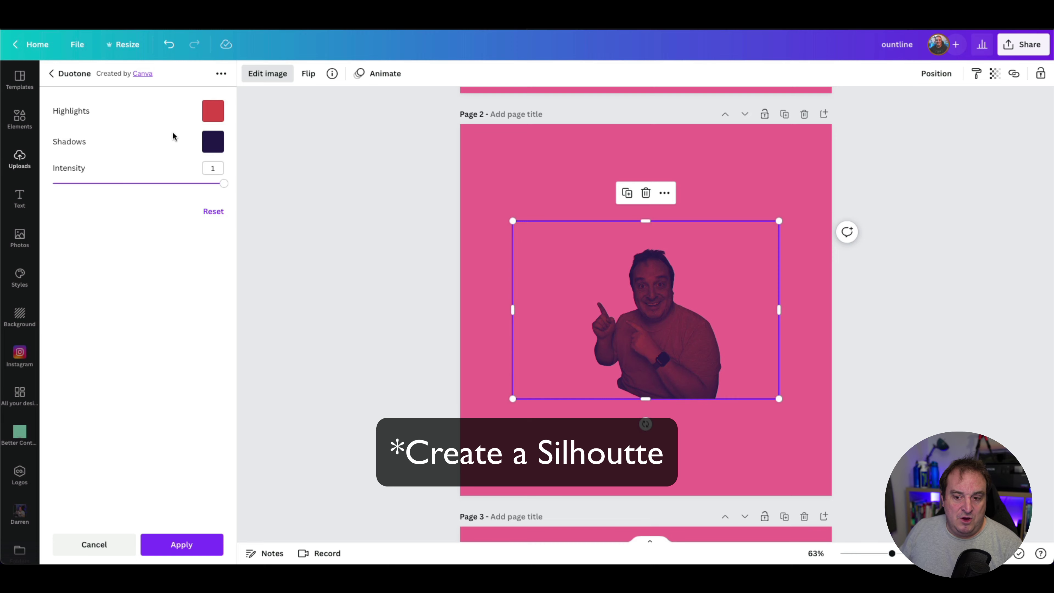
left_click(48, 73)
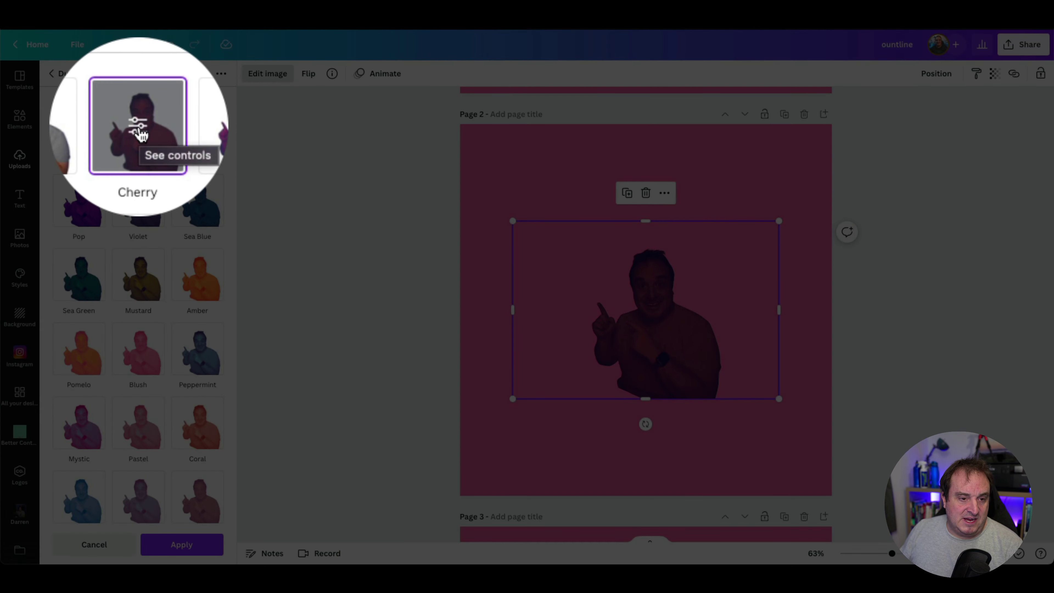
left_click(138, 126)
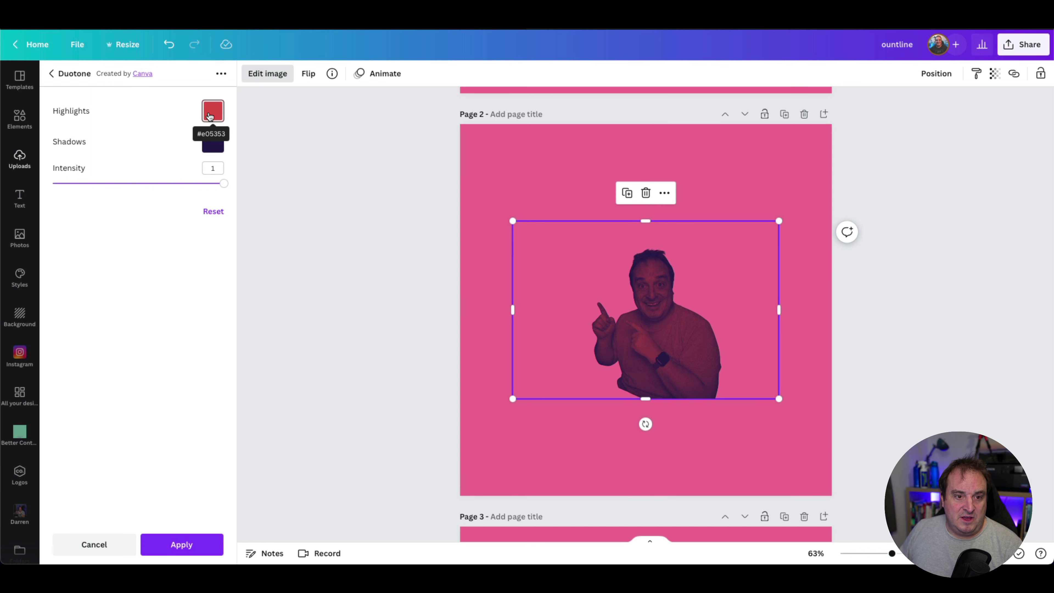
left_click(211, 112)
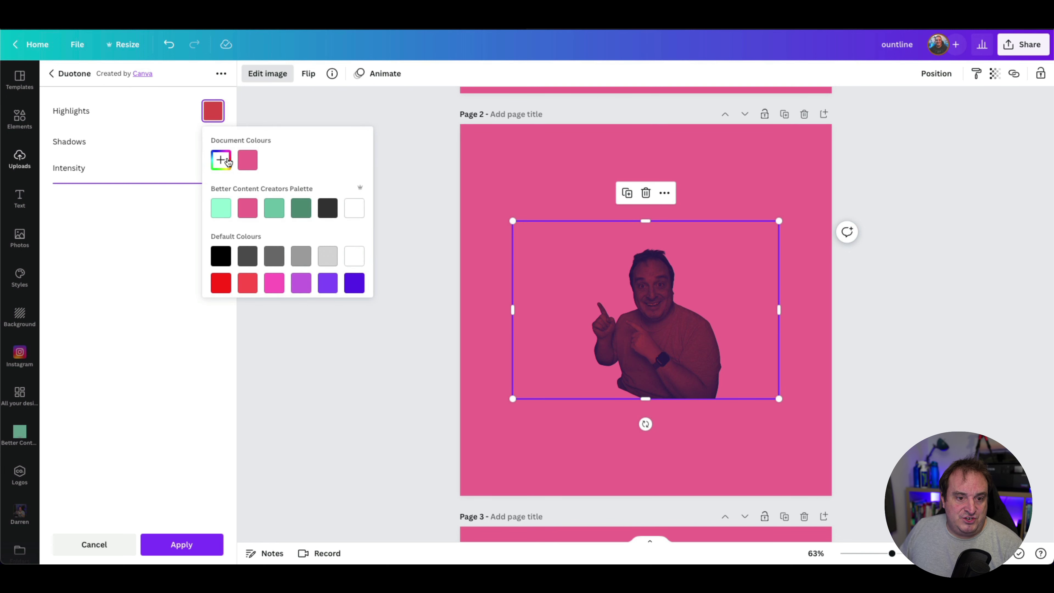
left_click(331, 215)
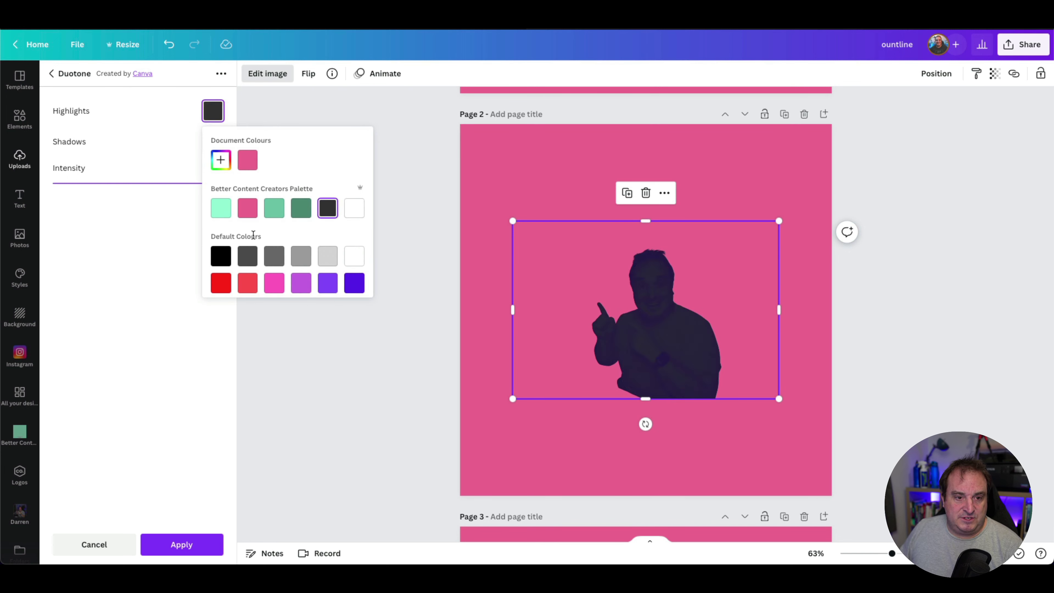
left_click(185, 121)
Set the Duotone shadows to the same palette charcoal as the highlights and leave the effect settings, making a single-colour silhouette
left_click(211, 150)
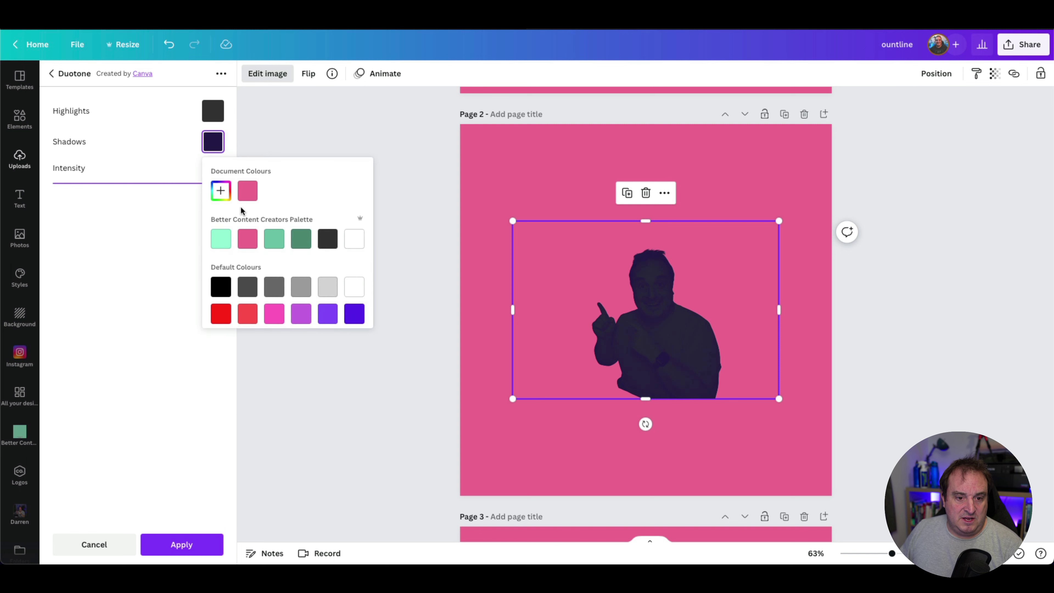
left_click(220, 287)
left_click(247, 287)
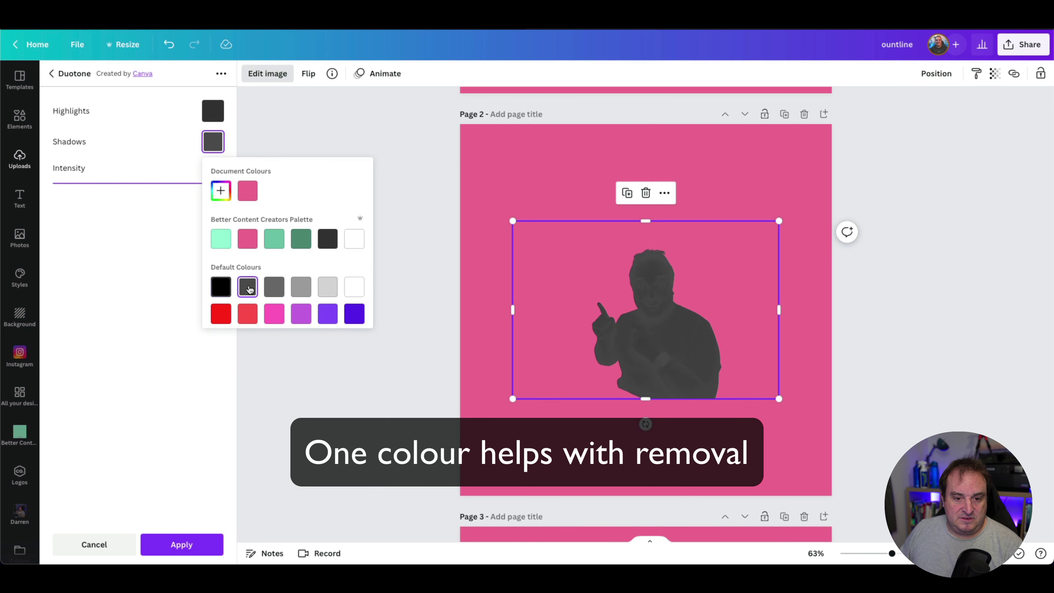
left_click(328, 239)
left_click(183, 130)
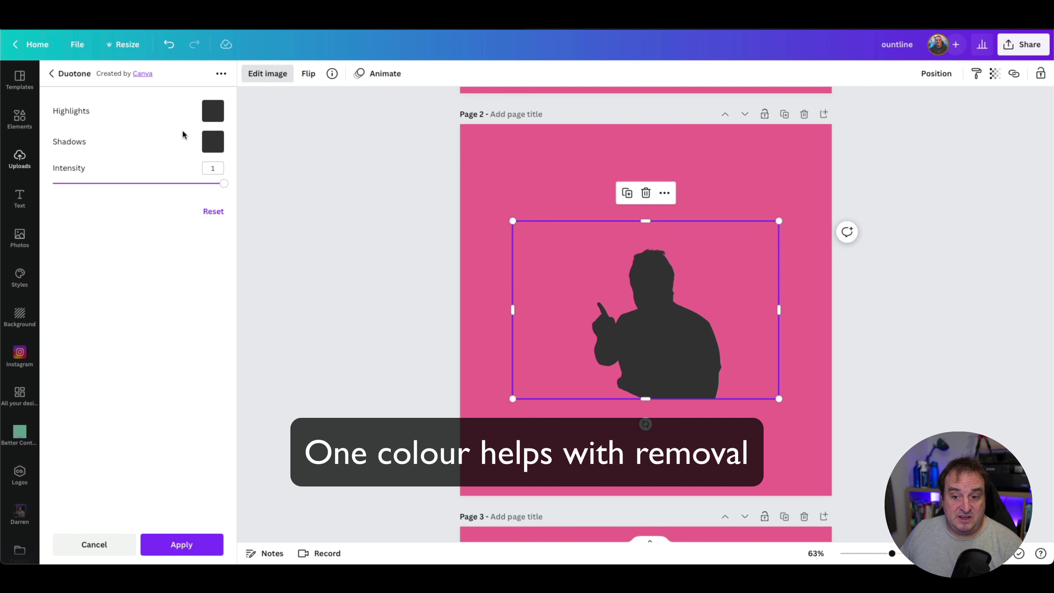
left_click(434, 288)
Apply the Glow shadow effect to the silhouette on page 3
scroll(434, 287, "down", 10)
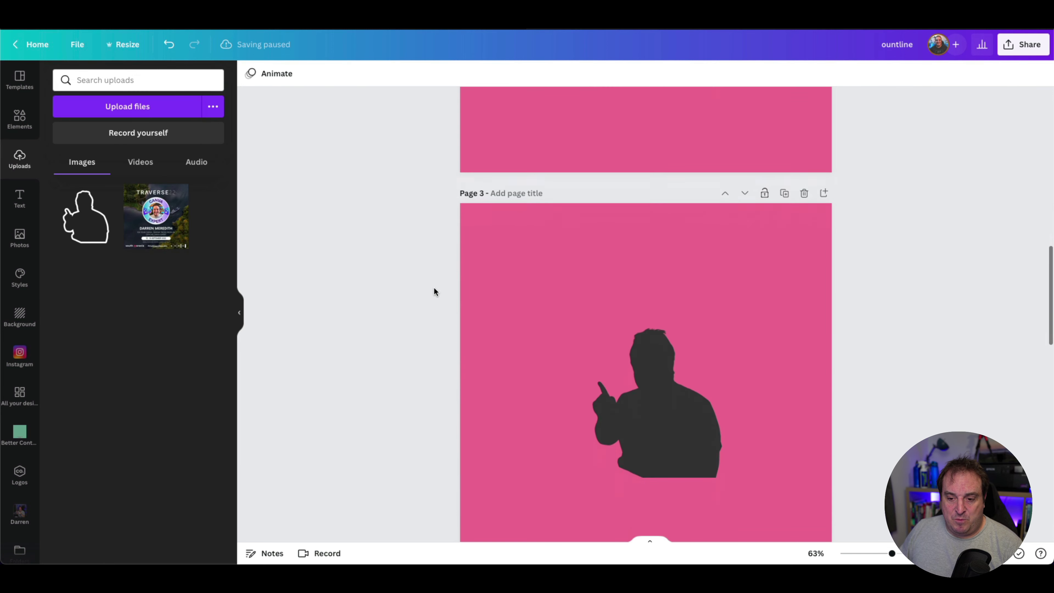
left_click(660, 306)
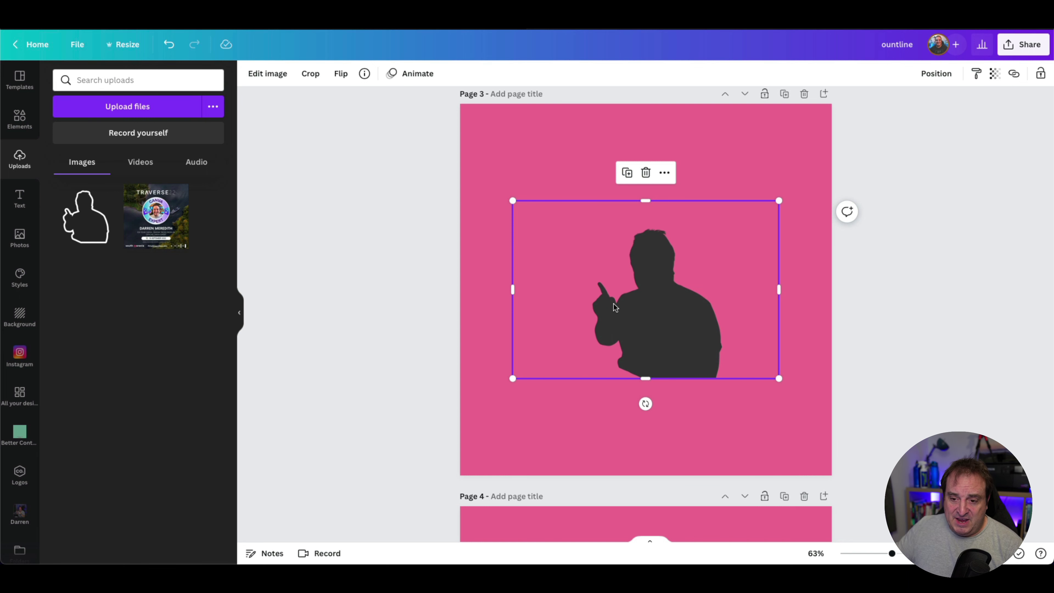
left_click(268, 74)
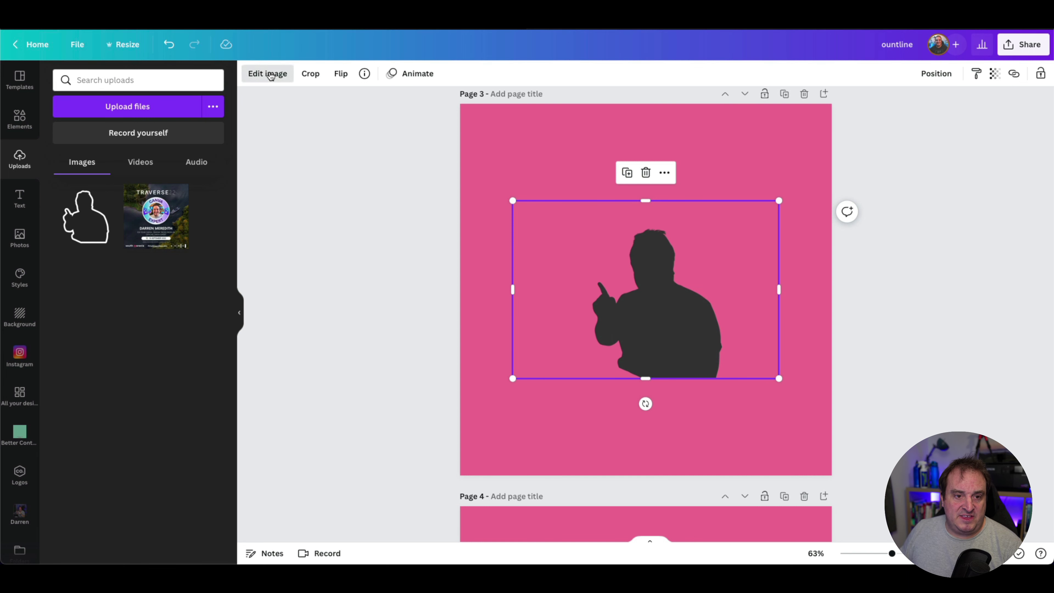
left_click(131, 182)
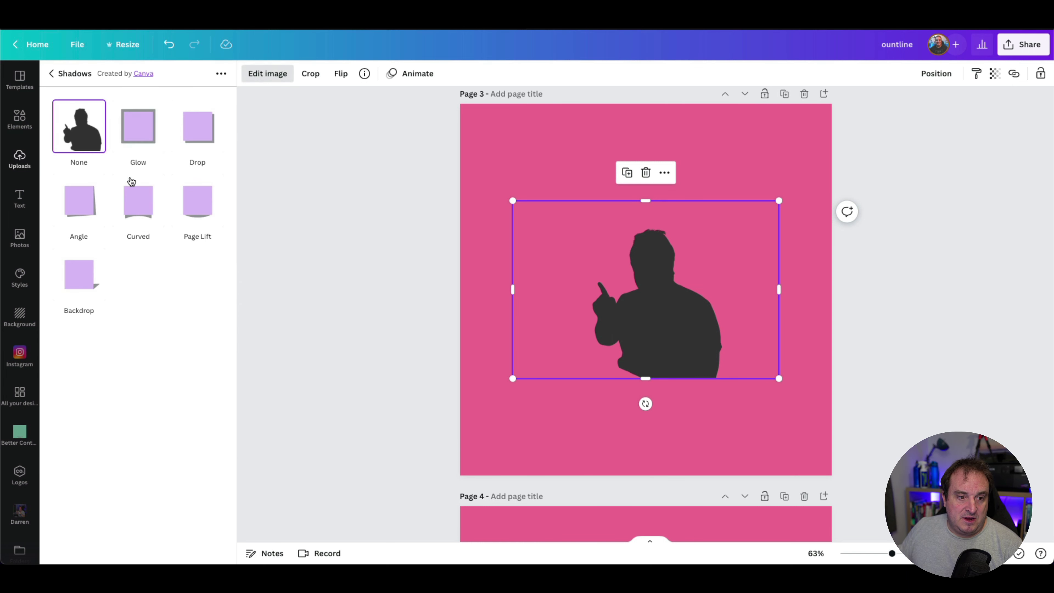
left_click(127, 127)
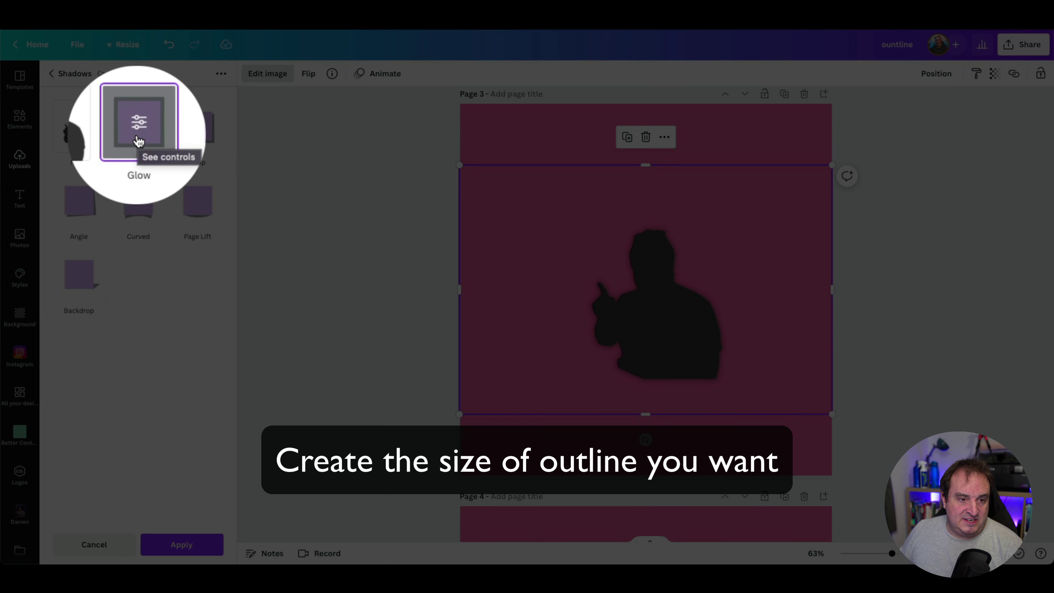
Set the Glow's size to 12, transparency to 100 and blur to 0 for a solid outline
left_click(139, 132)
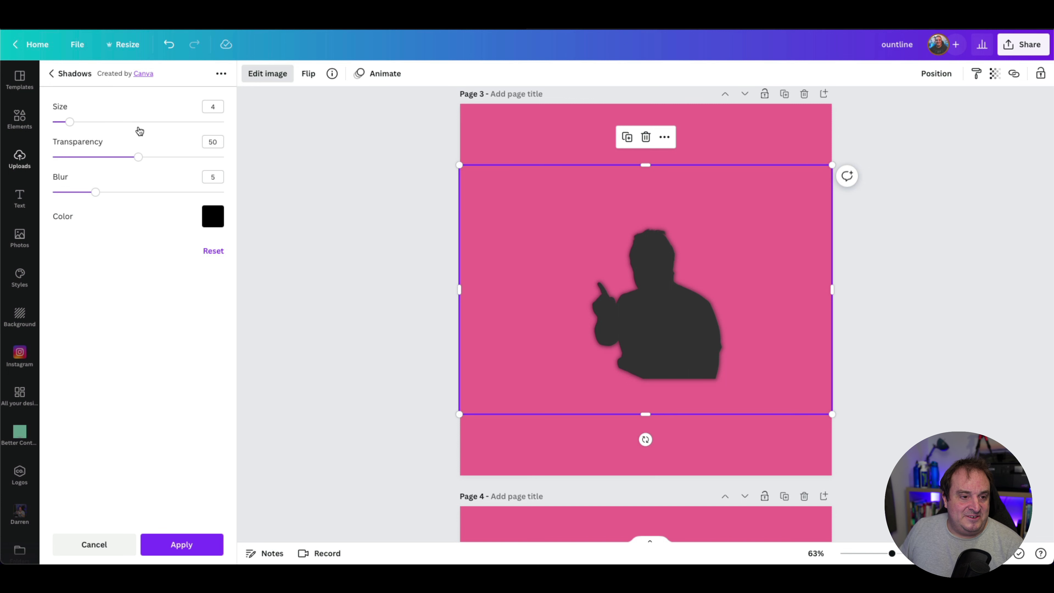
left_click_drag(70, 122, 104, 123)
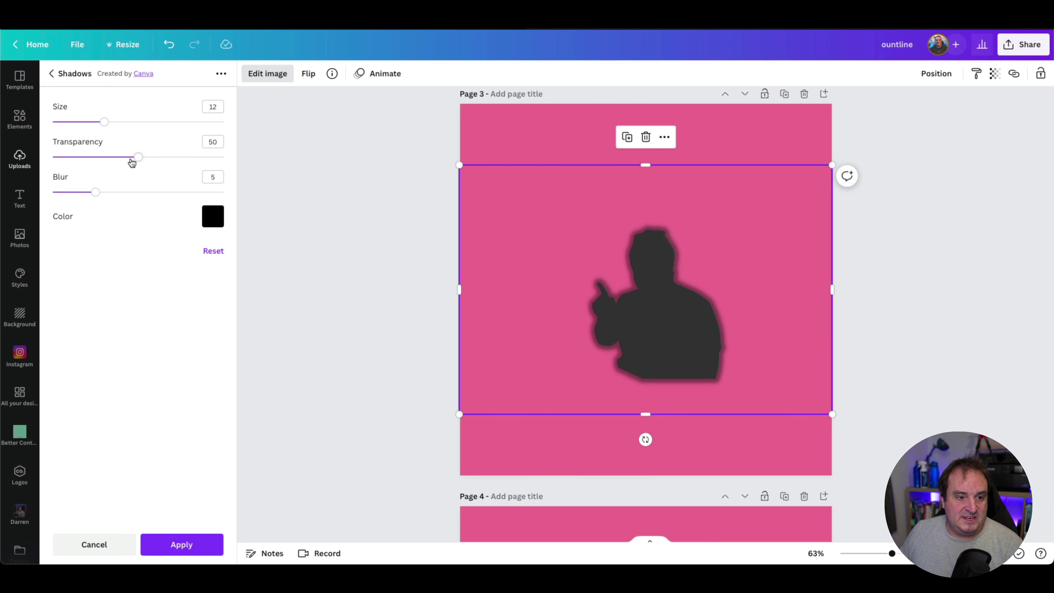
left_click_drag(132, 162, 254, 169)
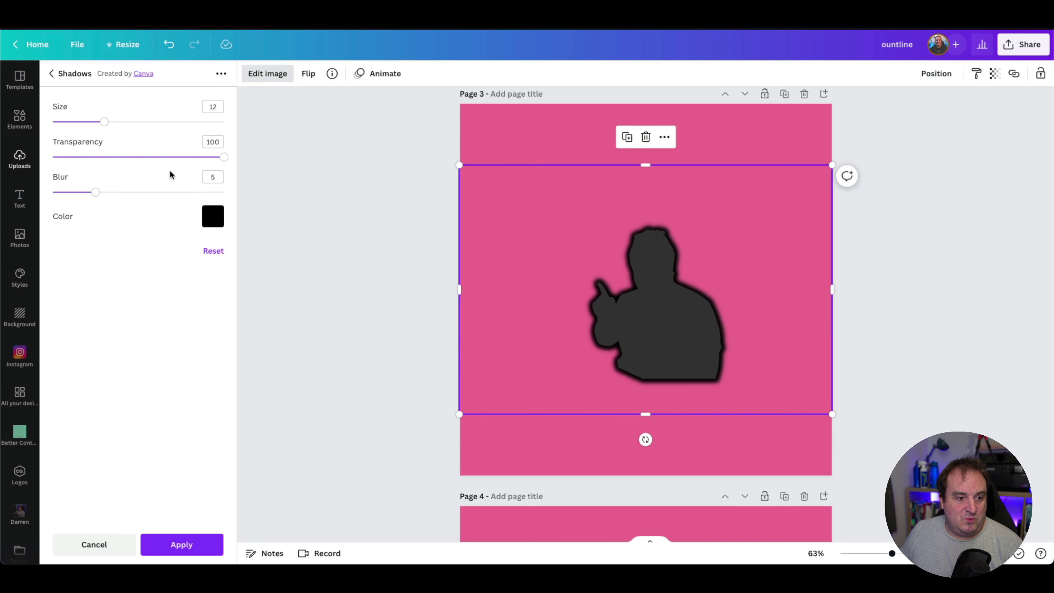
left_click_drag(99, 191, 2, 161)
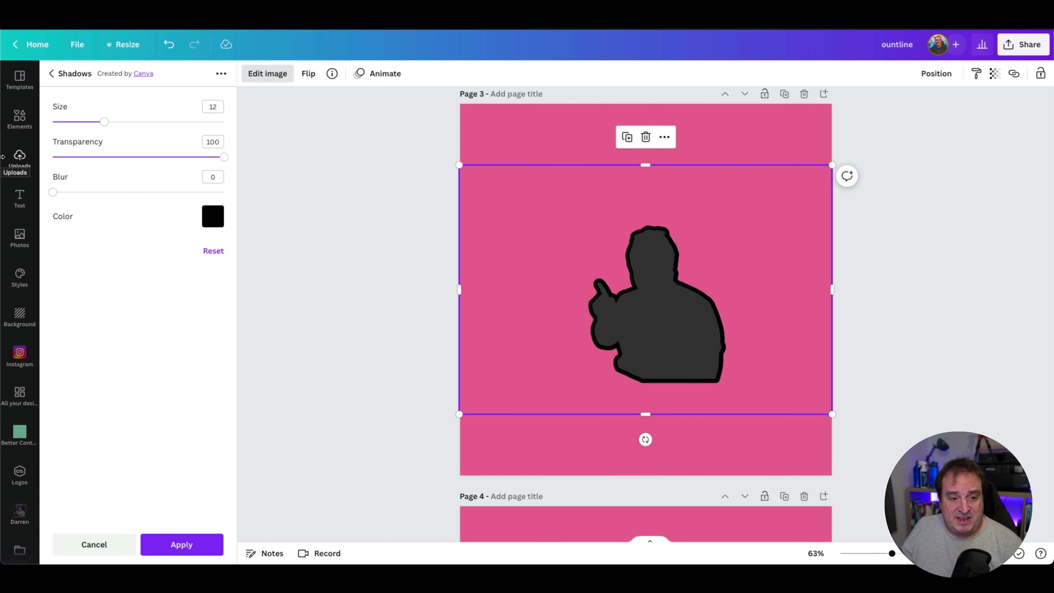
Change the Glow outline colour to white from the Better Content Creators Palette and leave the effect settings
left_click(214, 219)
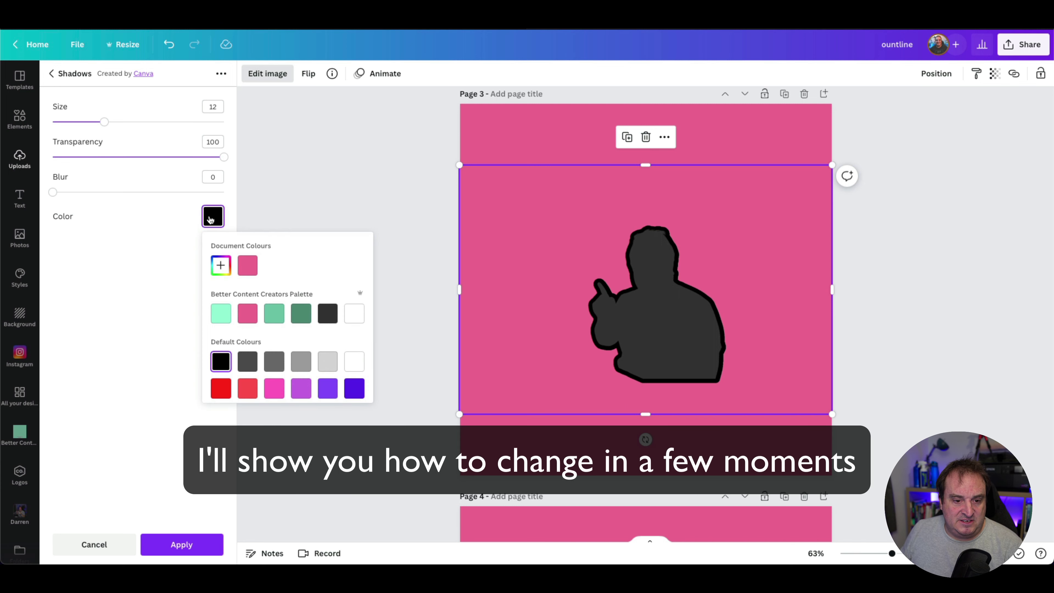
left_click(354, 314)
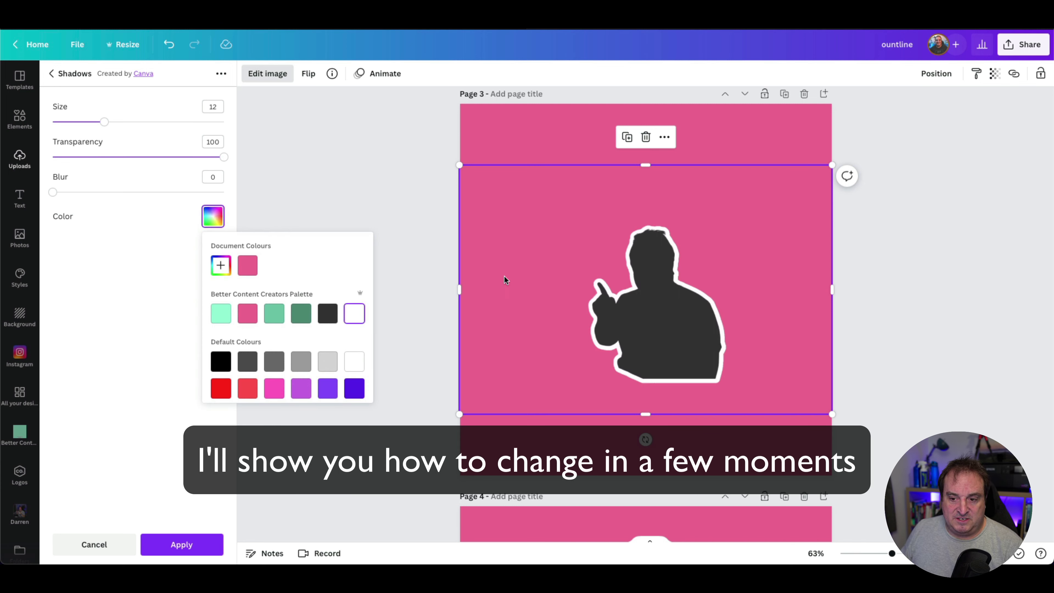
left_click(425, 218)
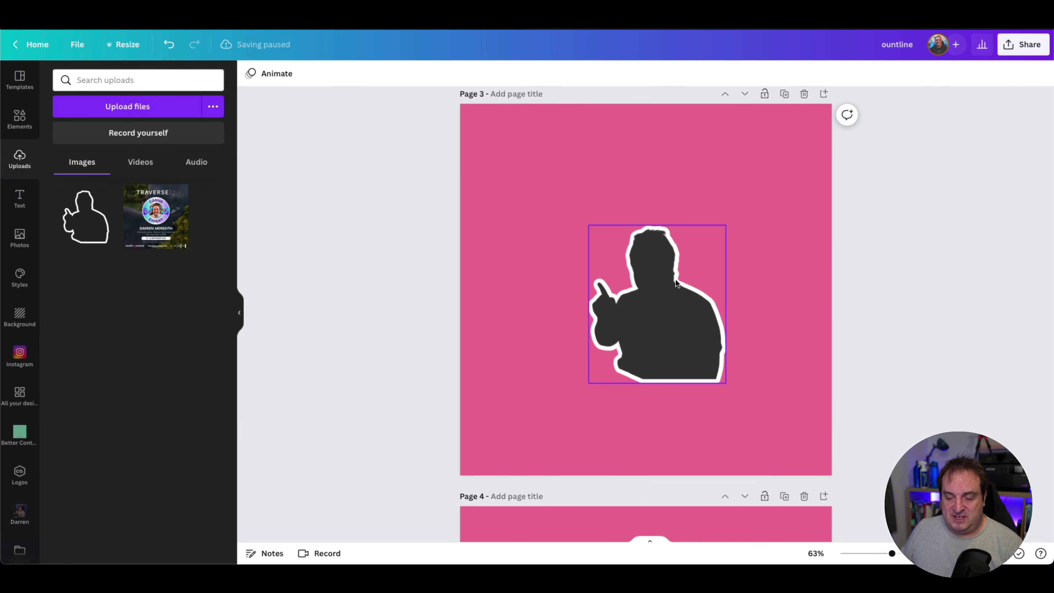
Enlarge the outlined silhouette on page 3 proportionally, extending it toward both the upper-left and lower-right of the page
left_click(614, 237)
left_click_drag(588, 225, 541, 169)
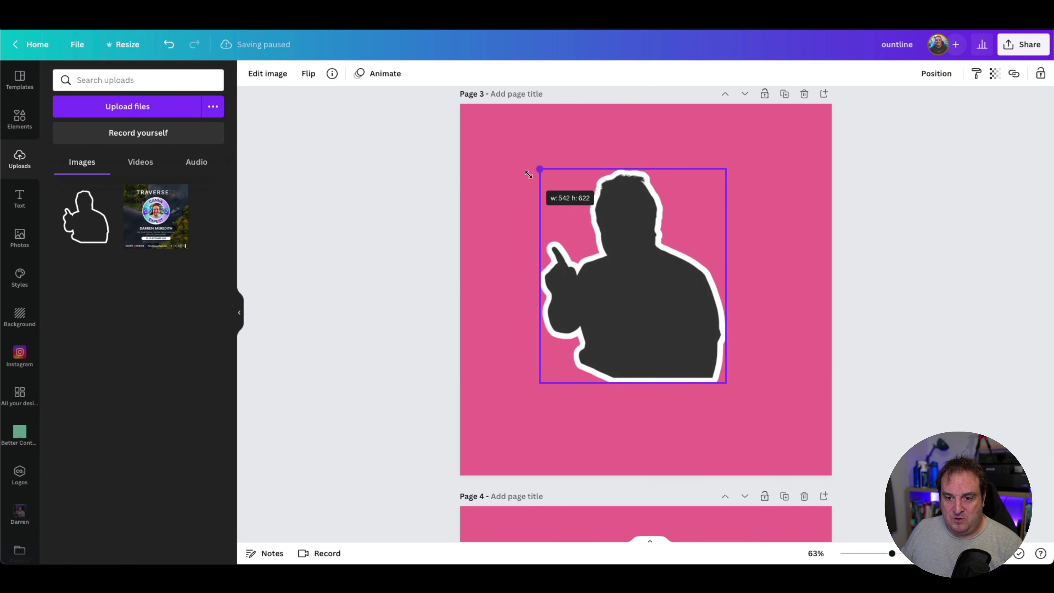
left_click_drag(726, 382, 755, 415)
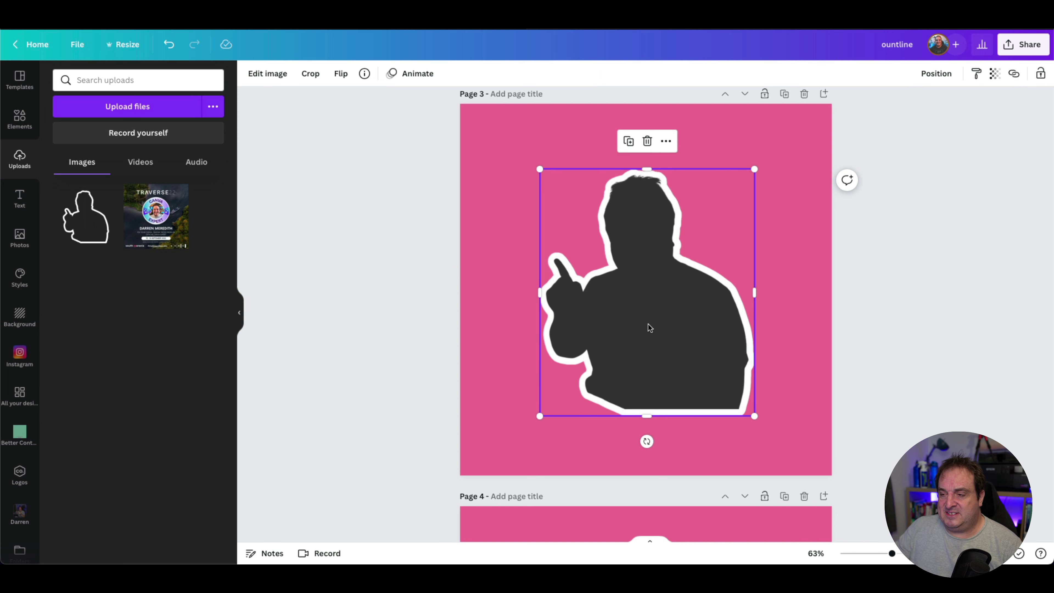
Switch to Finder and open ountline.png from the Downloads folder in Preview
scroll(945, 285, "down", 10)
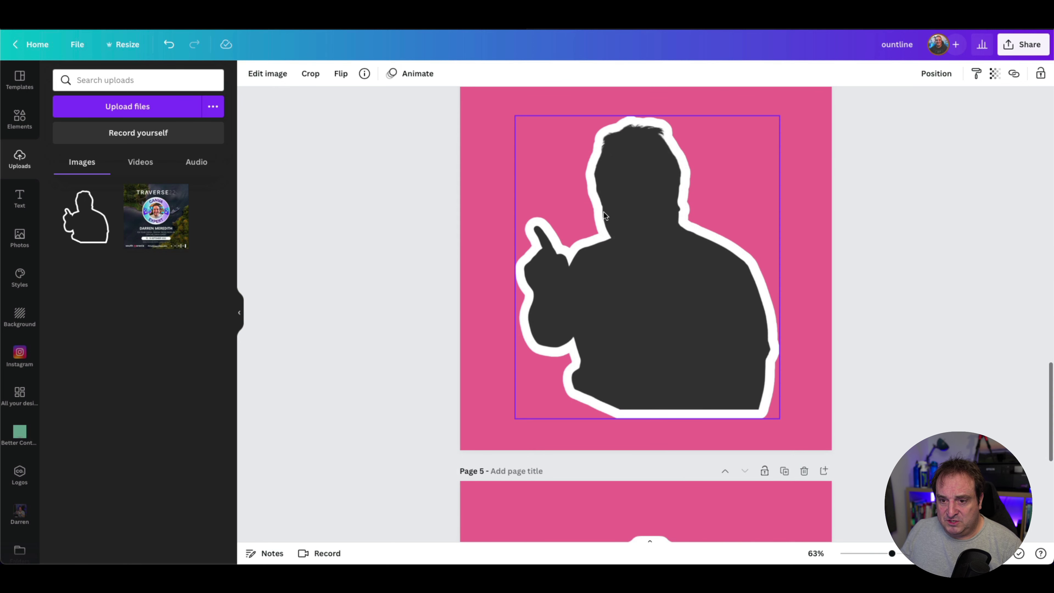
left_click(634, 218)
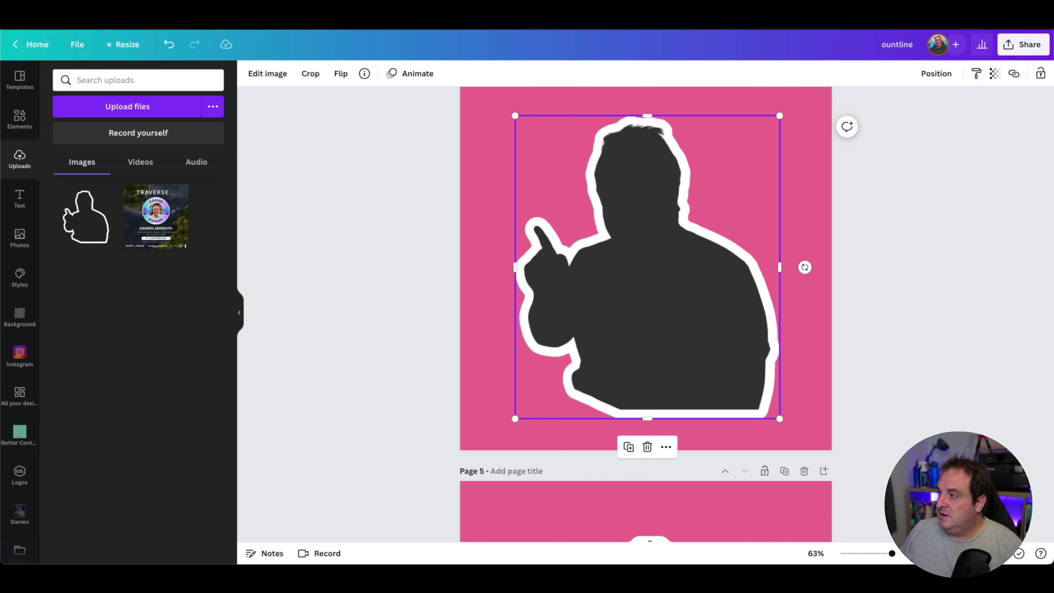
left_click_drag(1053, 106, 720, 57)
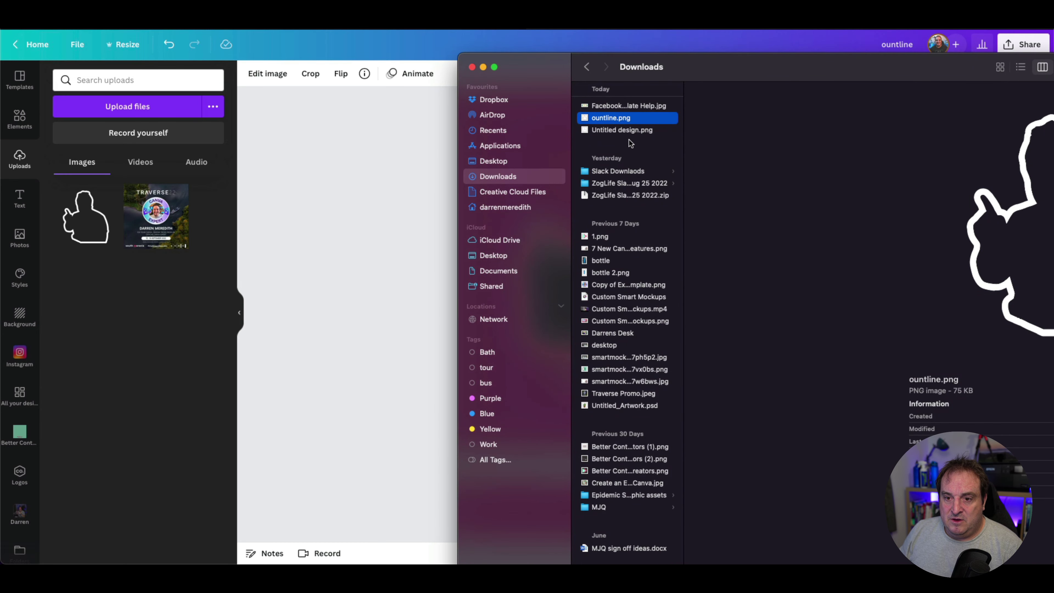
right_click(605, 119)
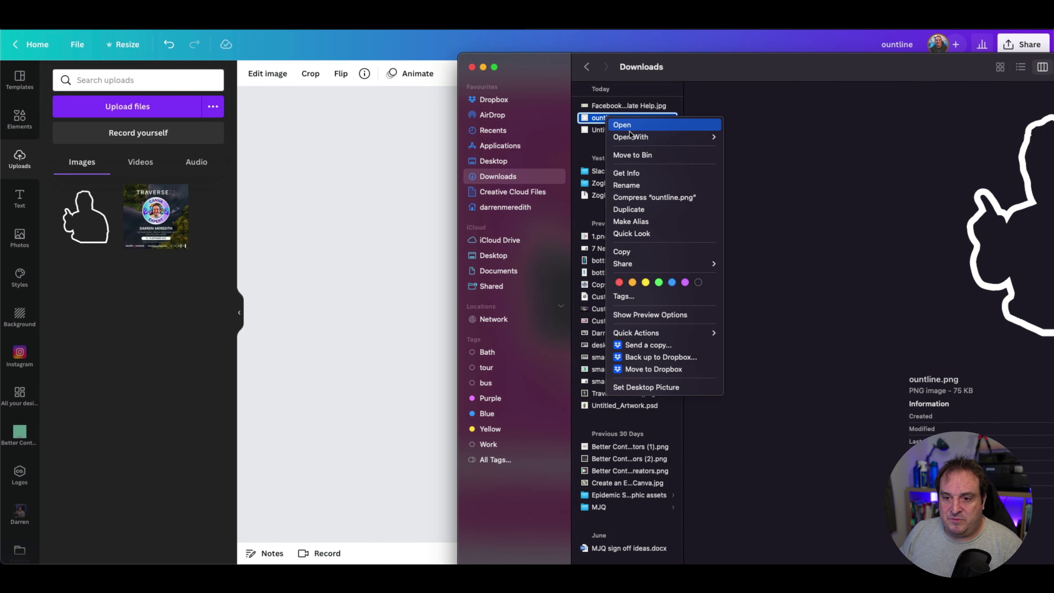
mouse_move(649, 133)
left_click(747, 136)
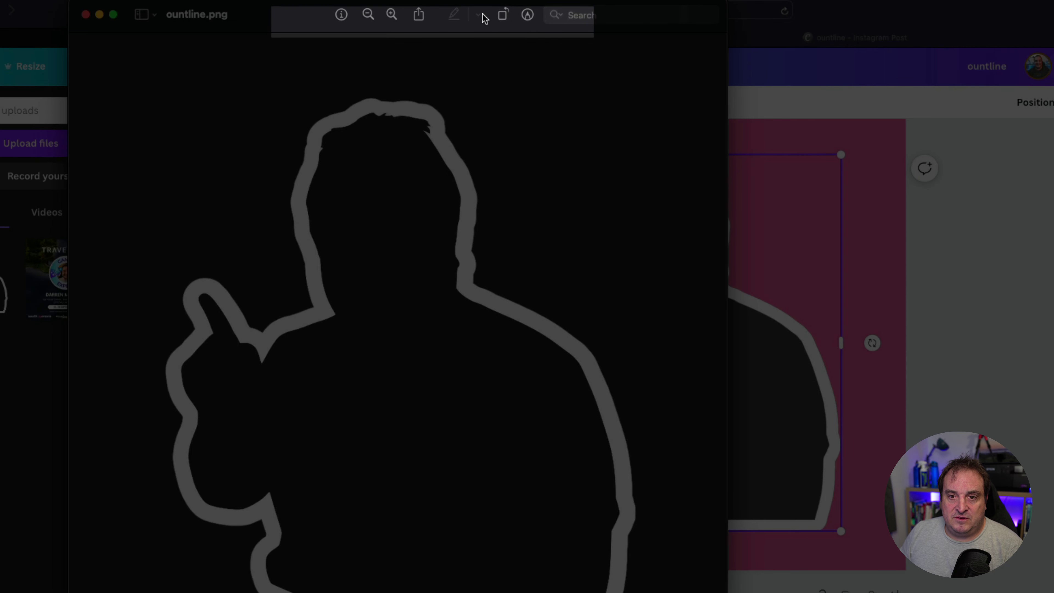
Use Instant Alpha to remove the dark fill inside the white outline of ountline.png and close the file
left_click(528, 17)
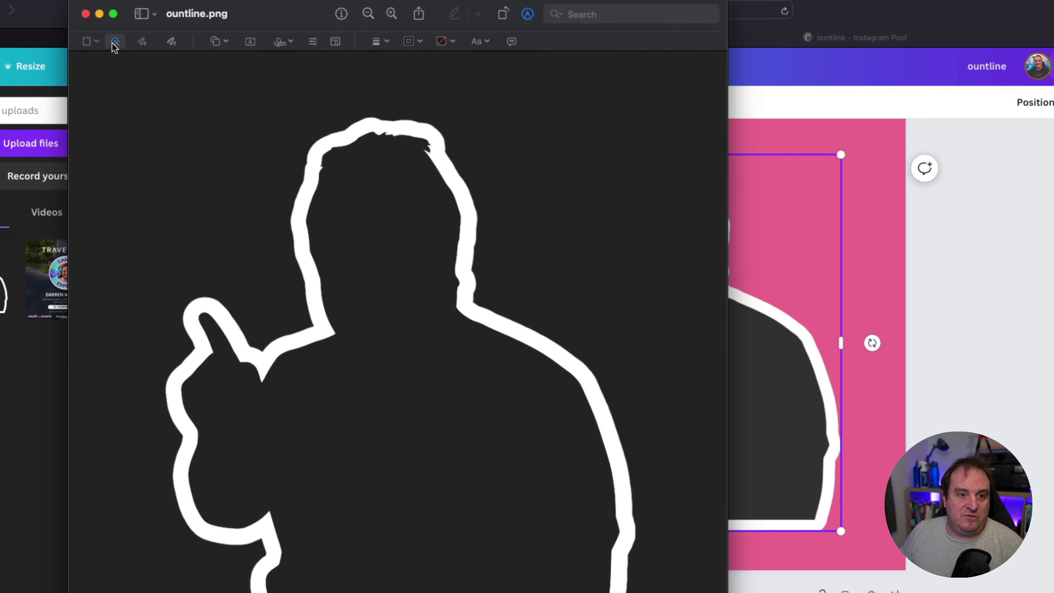
left_click(115, 41)
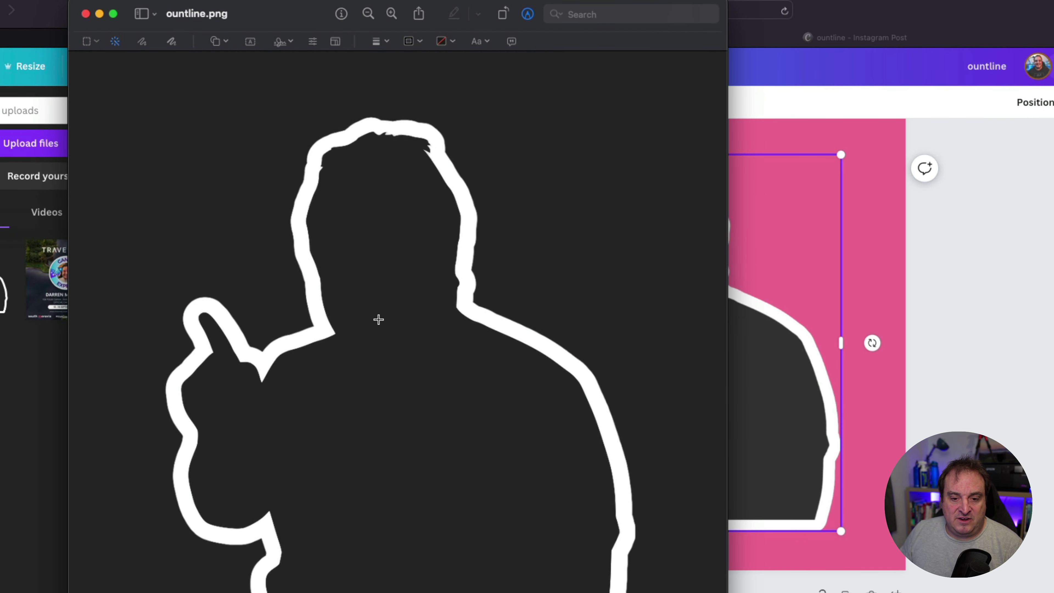
left_click_drag(379, 317, 560, 319)
left_click_drag(488, 300, 448, 287)
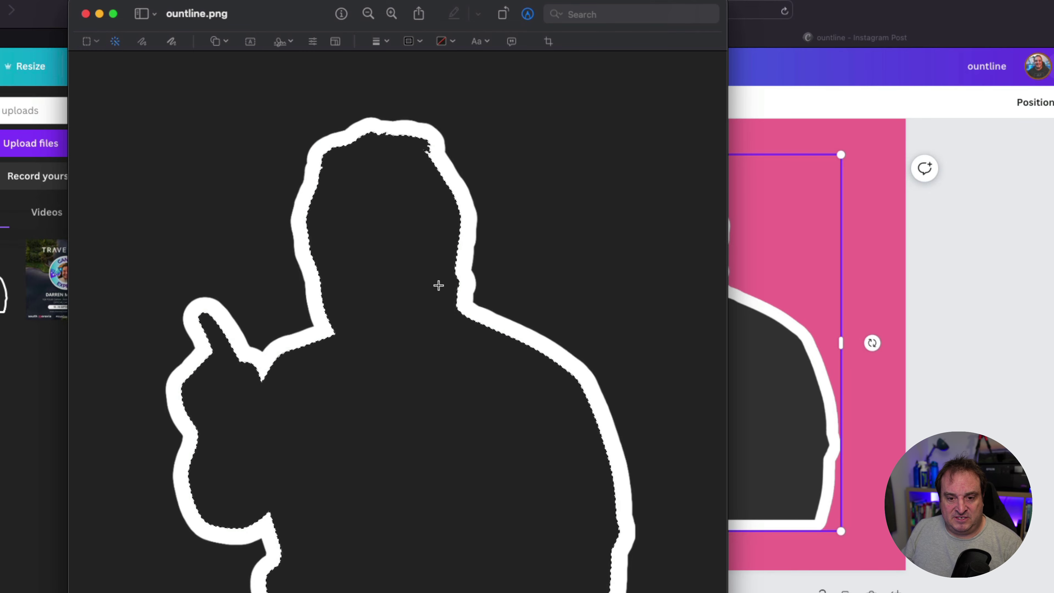
mouse_move(439, 285)
left_mouse_down()
mouse_move(639, 305)
mouse_move(432, 267)
left_mouse_up()
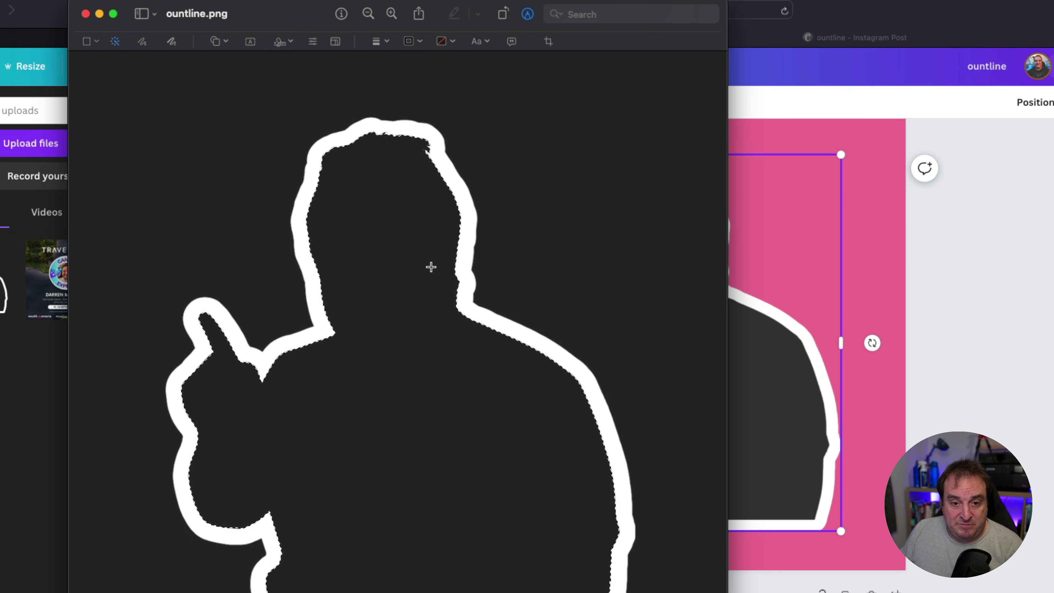
key("Delete")
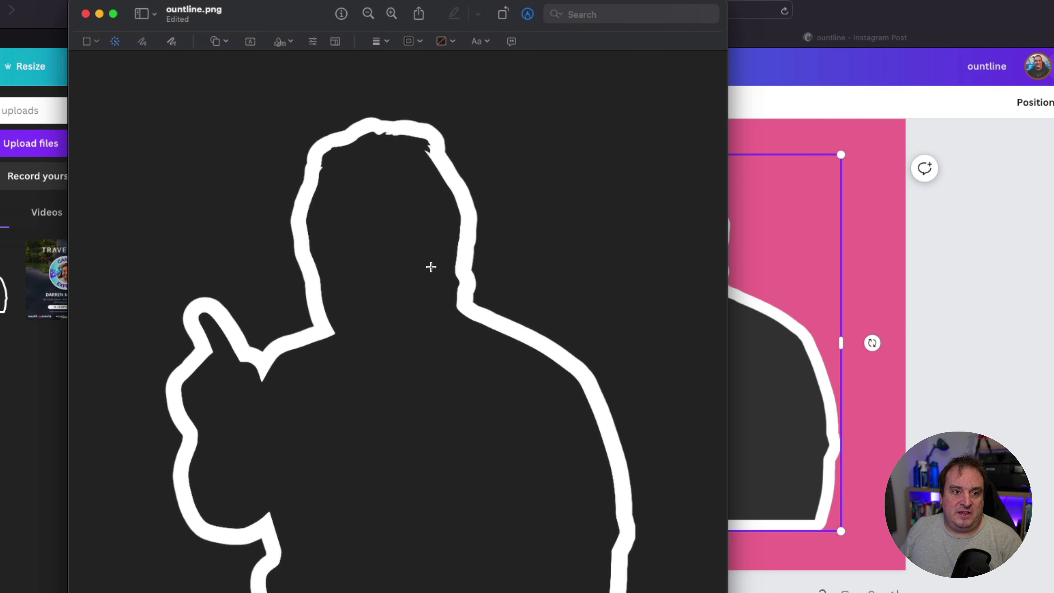
left_click(85, 13)
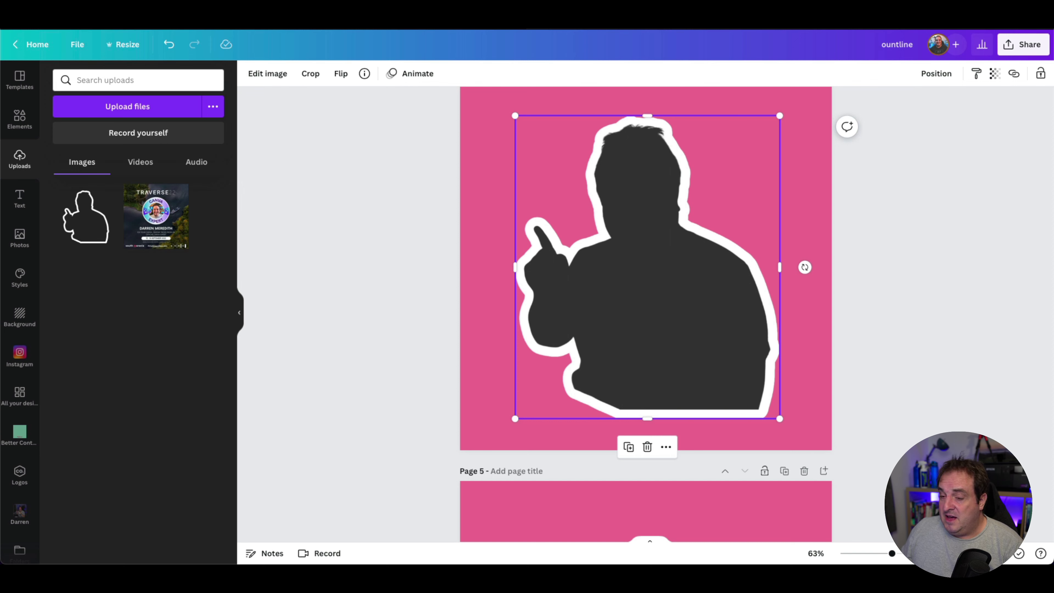
Add a page after page 5 in the design and bring the cleaned ountline.png from Downloads onto it
scroll(946, 311, "down", 9)
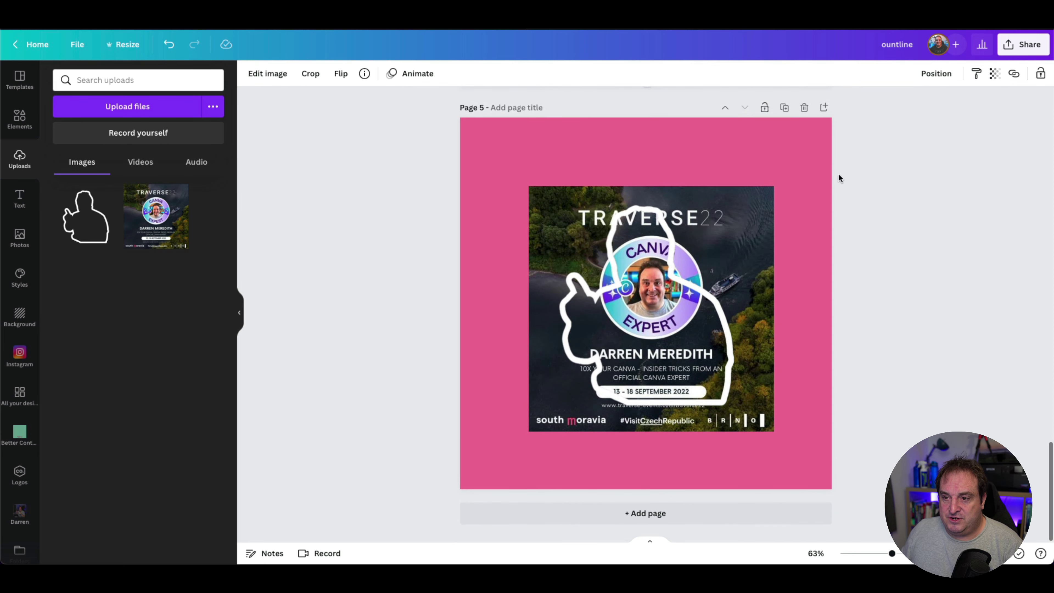
left_click(824, 108)
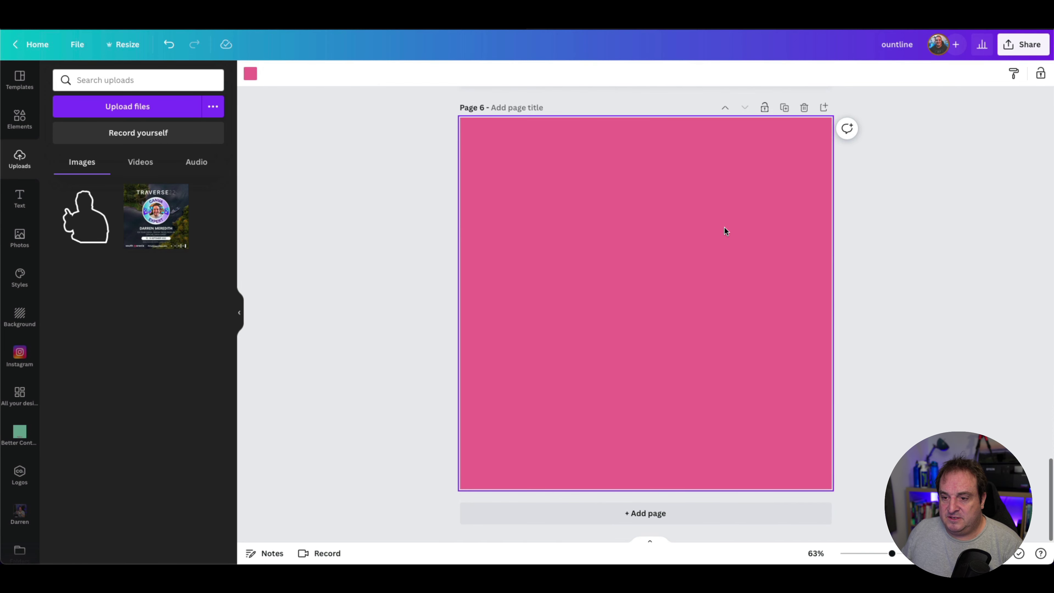
left_click_drag(1052, 274, 790, 270)
left_click_drag(812, 222, 567, 245)
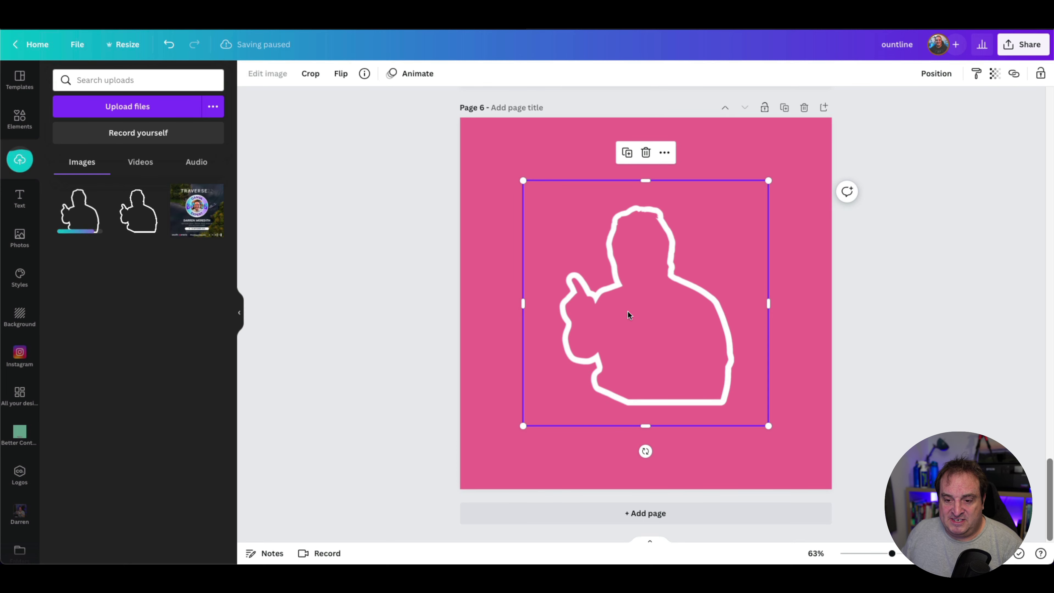
left_click(504, 265)
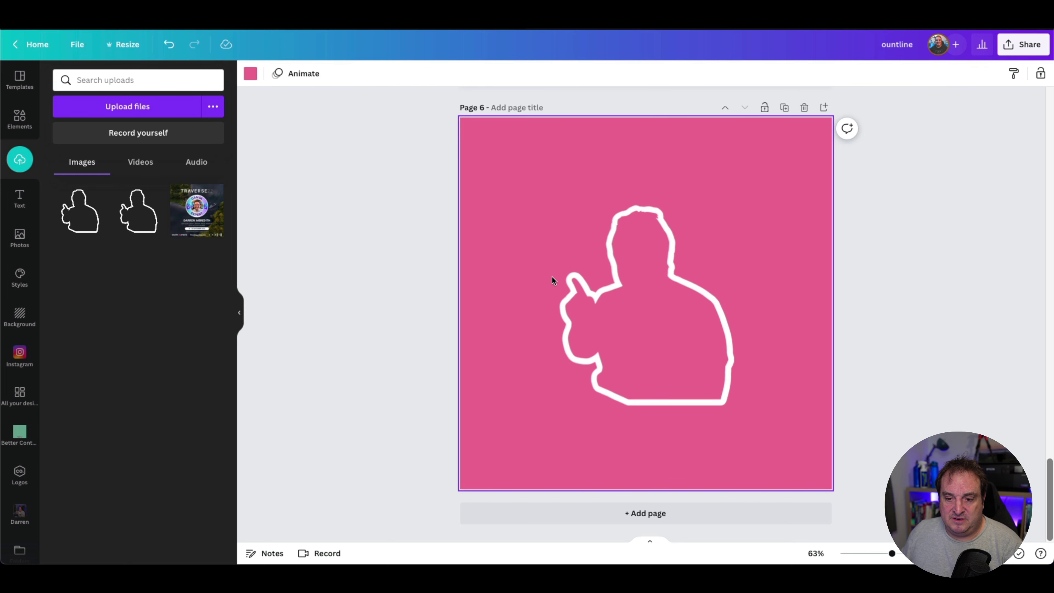
Place the uploaded Traverse22 image behind the white outline on page 6 and move the outline slightly up
left_click(197, 210)
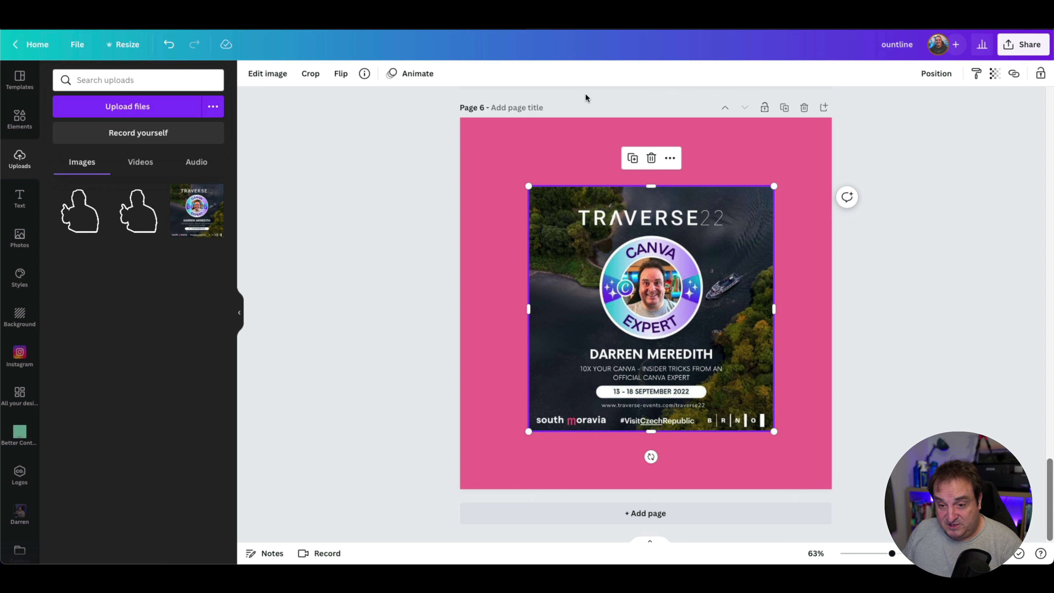
key("super+bracketleft")
left_click_drag(616, 373, 613, 324)
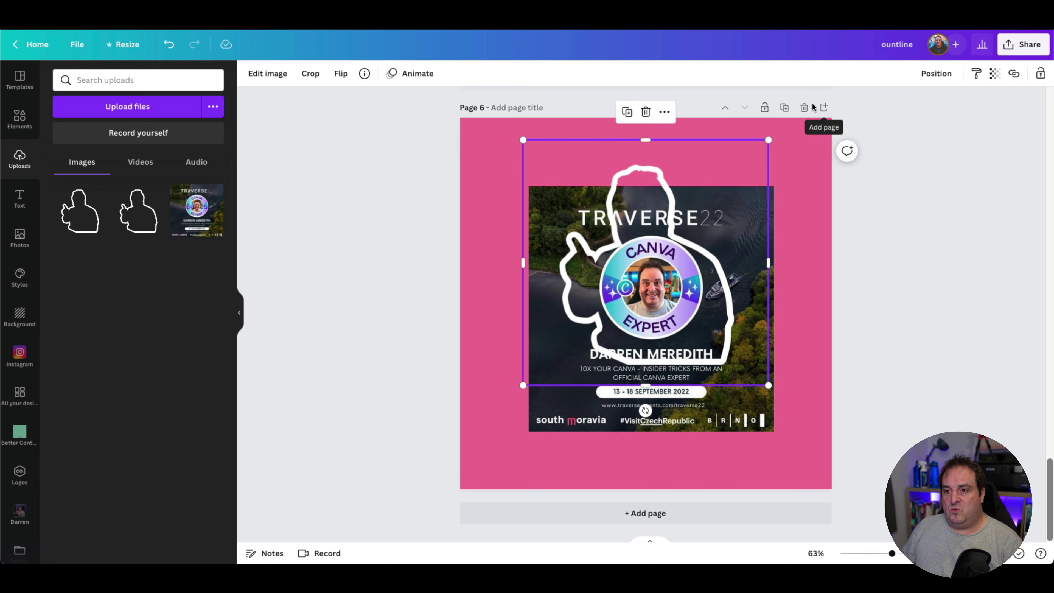
Add a page after page 6 with the cleaned outline image and give it the Sea Green Duotone effect
left_click(824, 107)
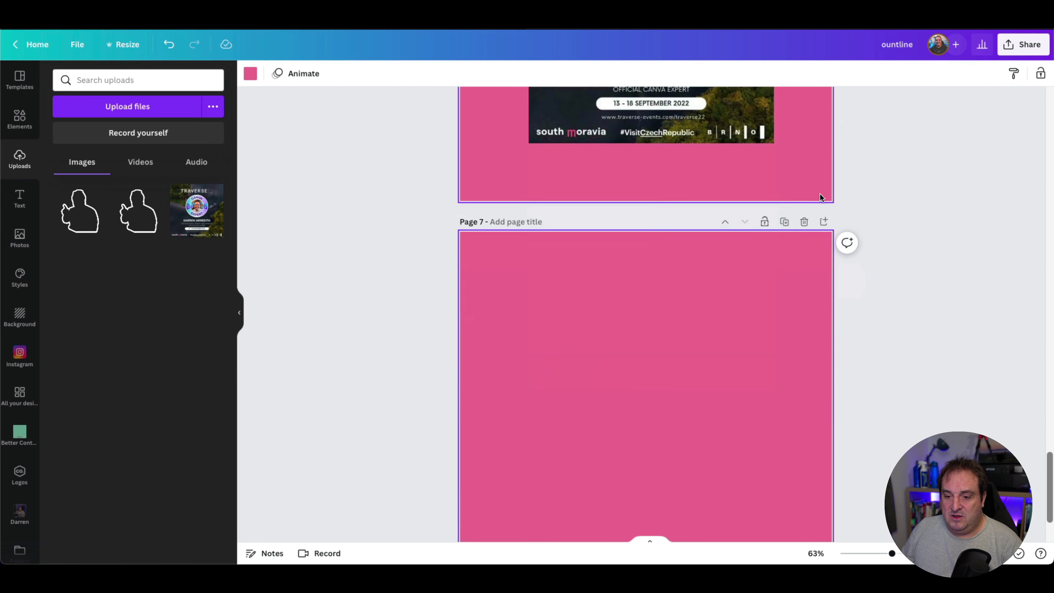
left_click(70, 190)
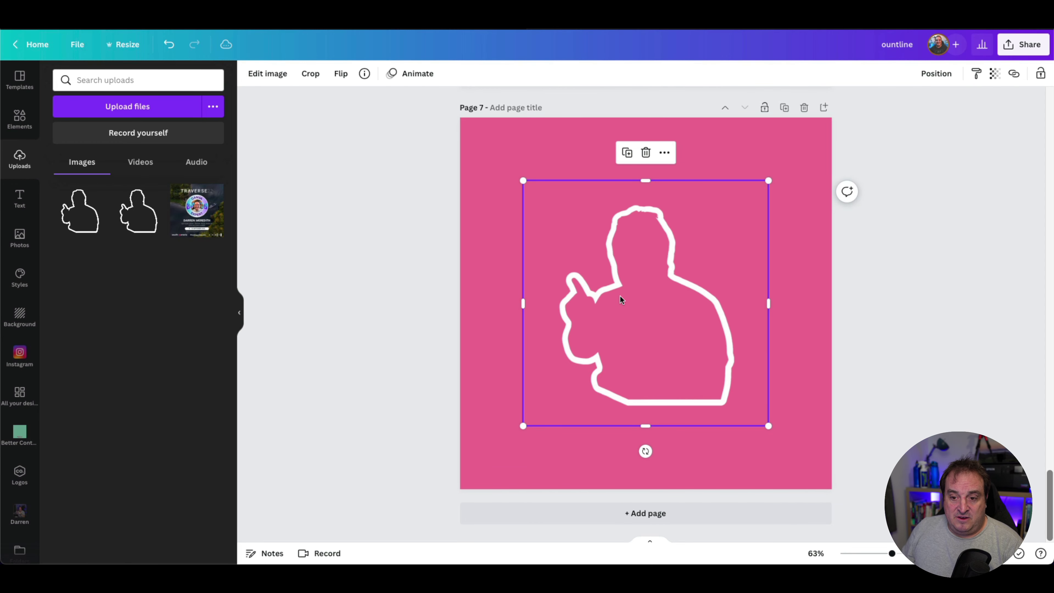
left_click(267, 74)
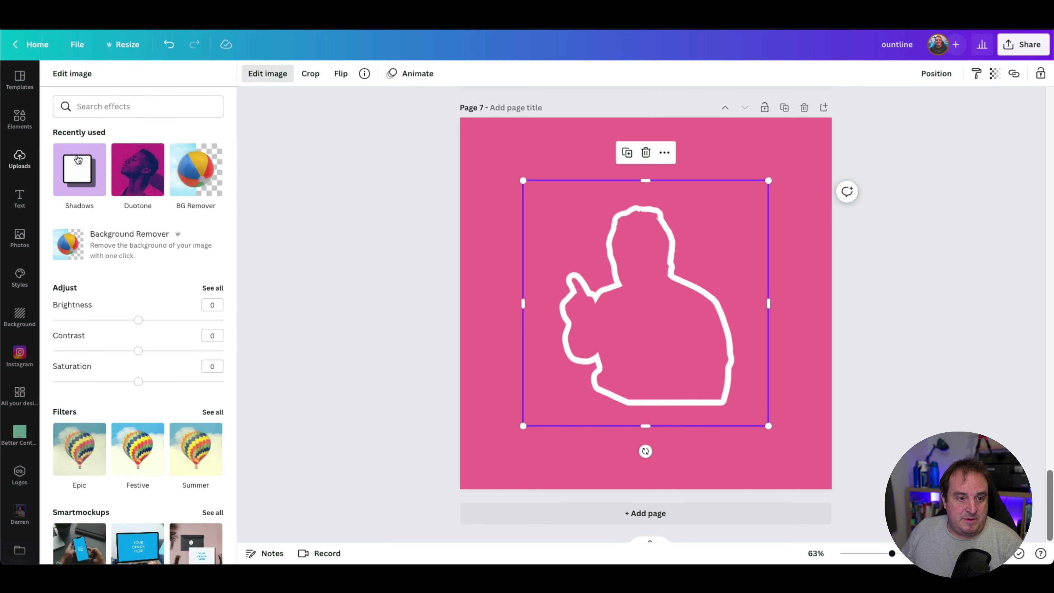
left_click(143, 183)
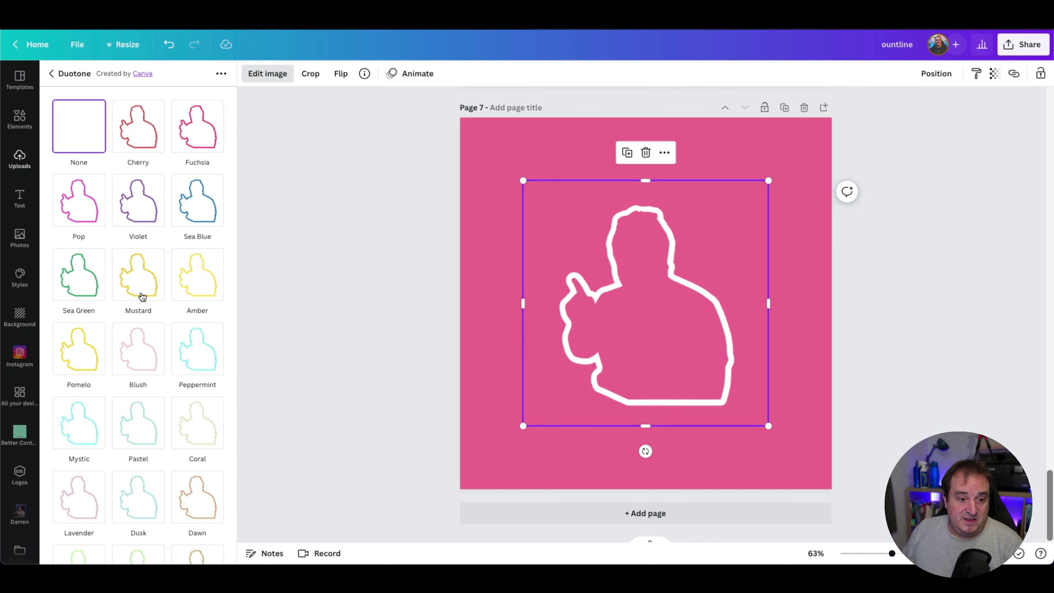
left_click(81, 279)
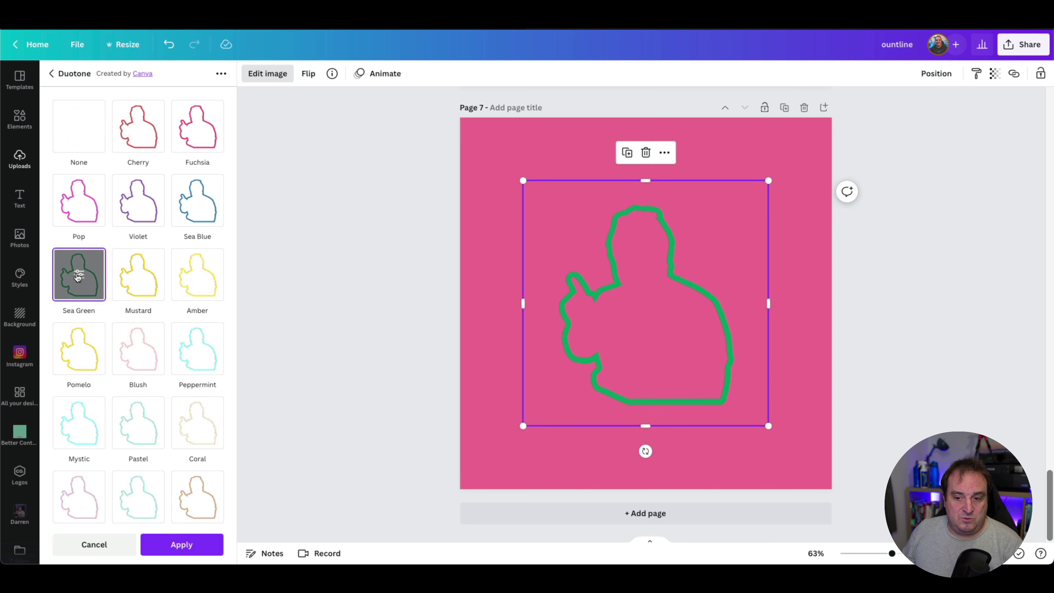
Customise the Duotone's Shadows colour, trying the document pink and the dark green from the Better Content Creators Palette
left_click(79, 277)
left_click(213, 141)
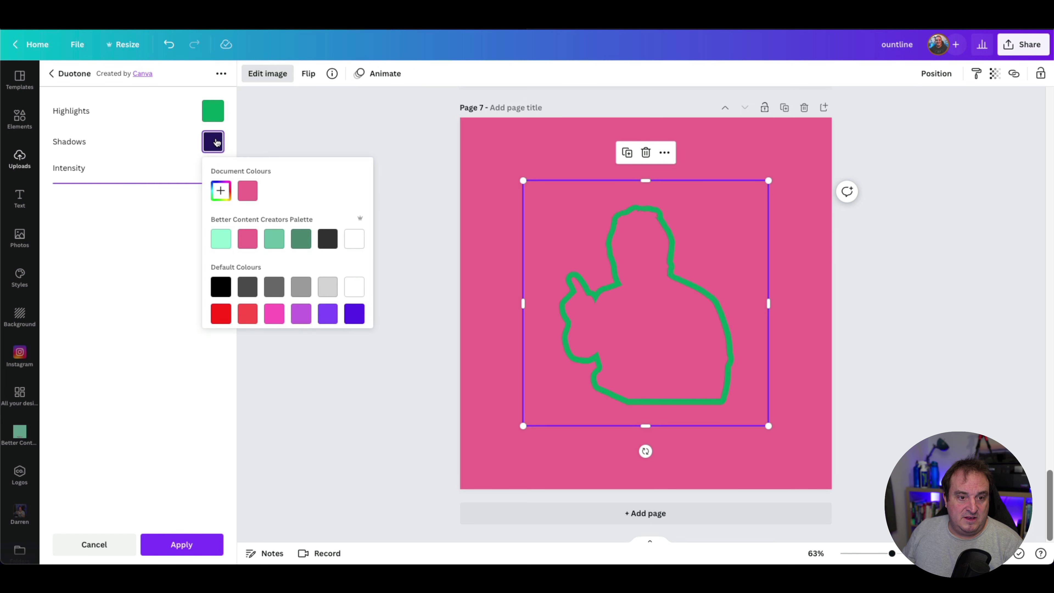
left_click(248, 191)
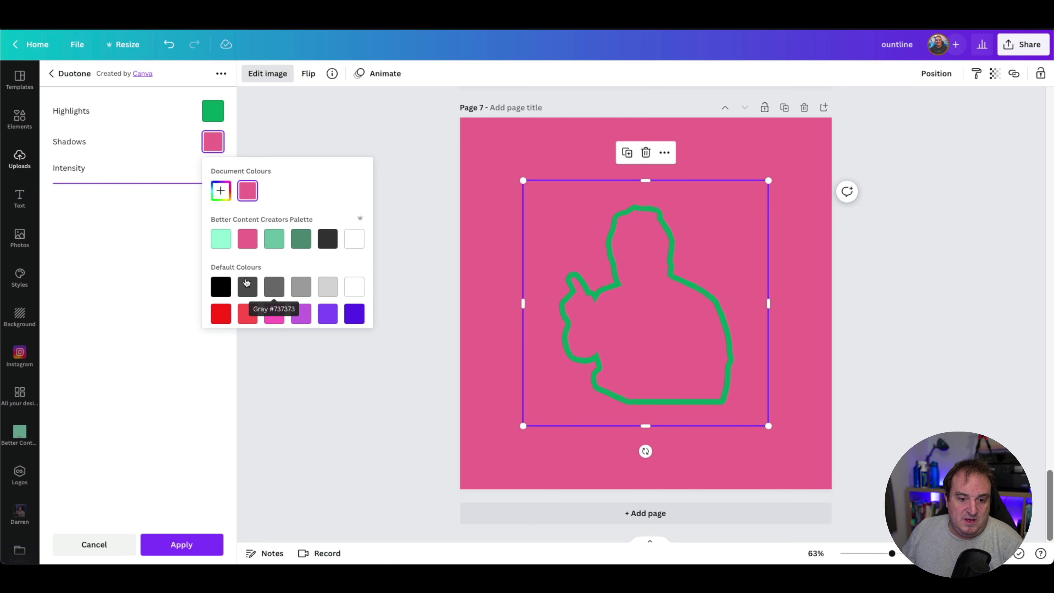
left_click(301, 239)
Recolour the outline through the Duotone's Highlights, trying palette dark green, bright pink and violet before choosing the dark blue-violet default colour
left_click(213, 111)
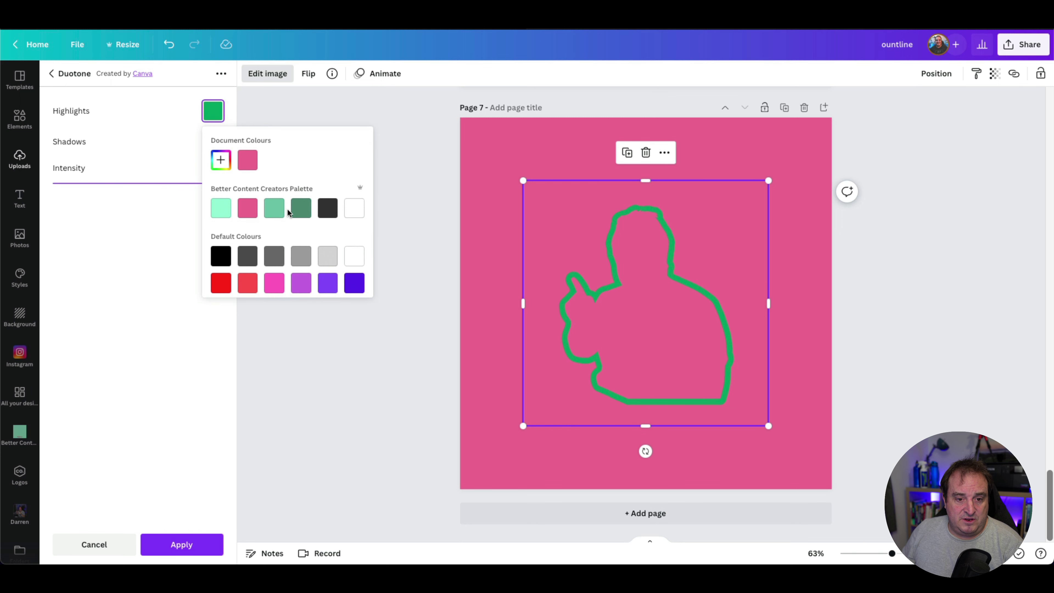
left_click(300, 209)
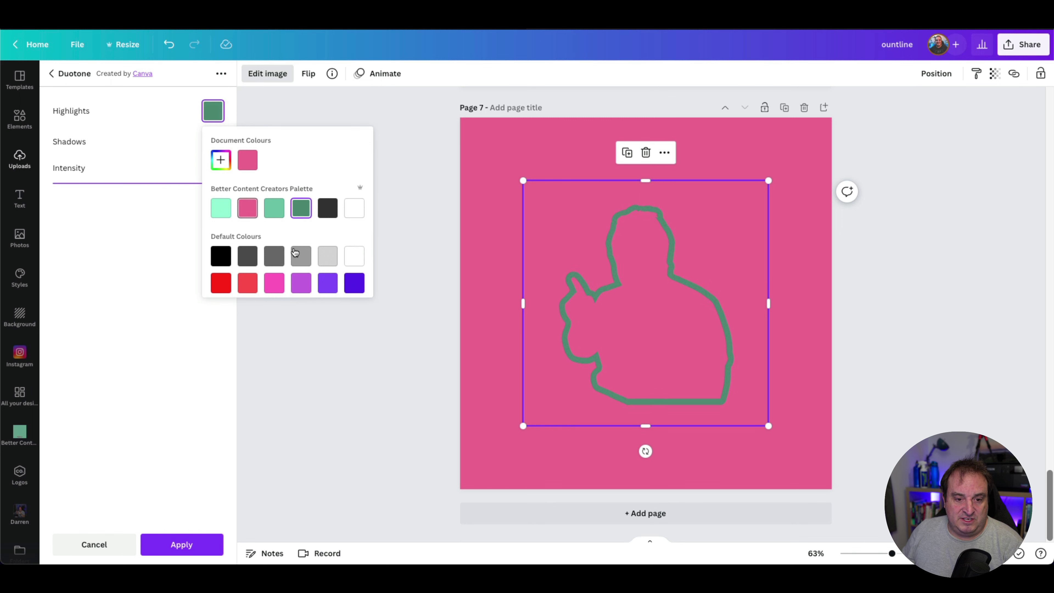
left_click(272, 284)
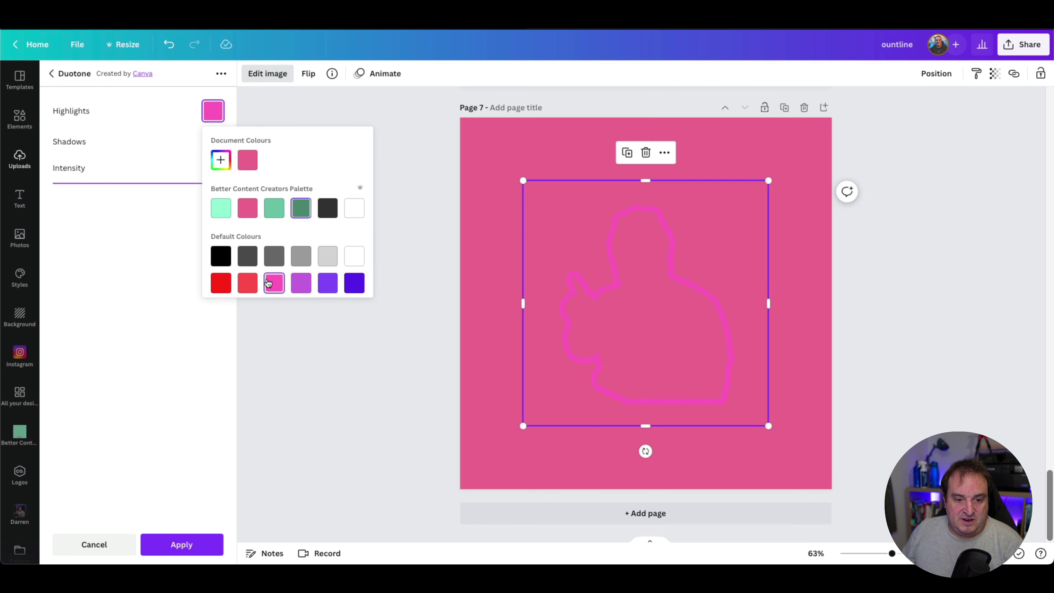
left_click(327, 284)
left_click(354, 284)
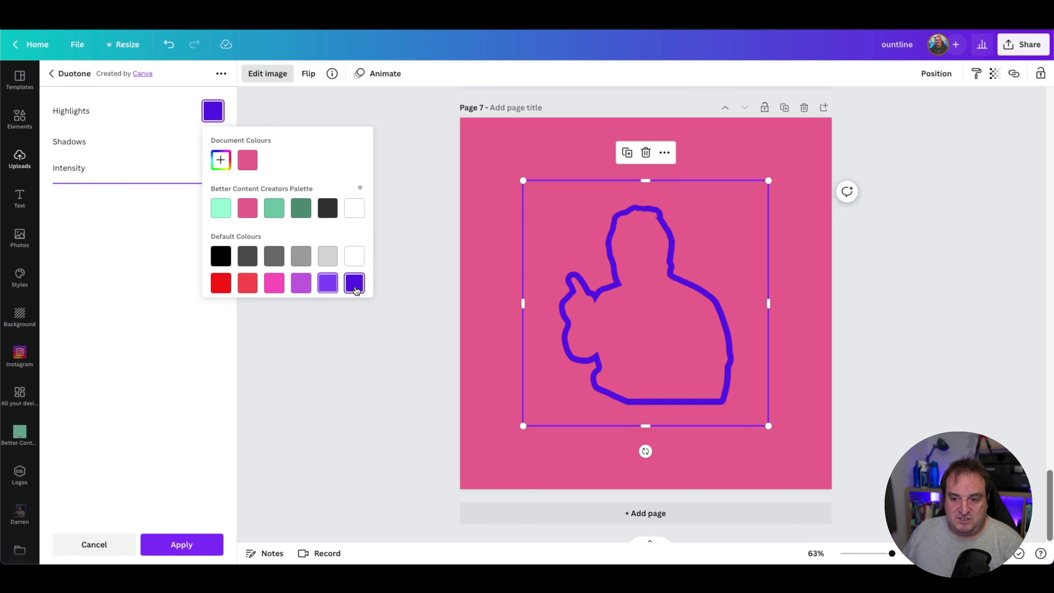